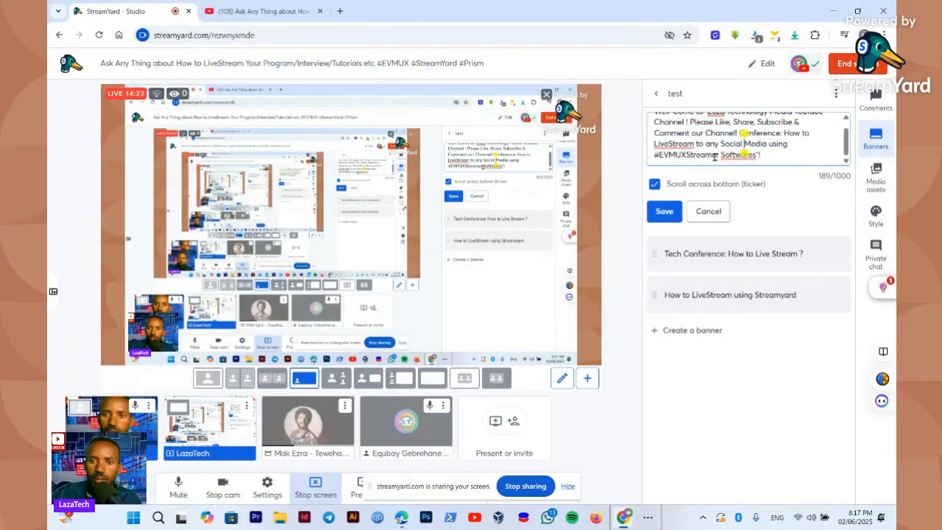
Replace "EVMUX" with "differrent" as a separate word before "Streamer" in the welcome ticker banner, save it and show it on stream
double_click(691, 156)
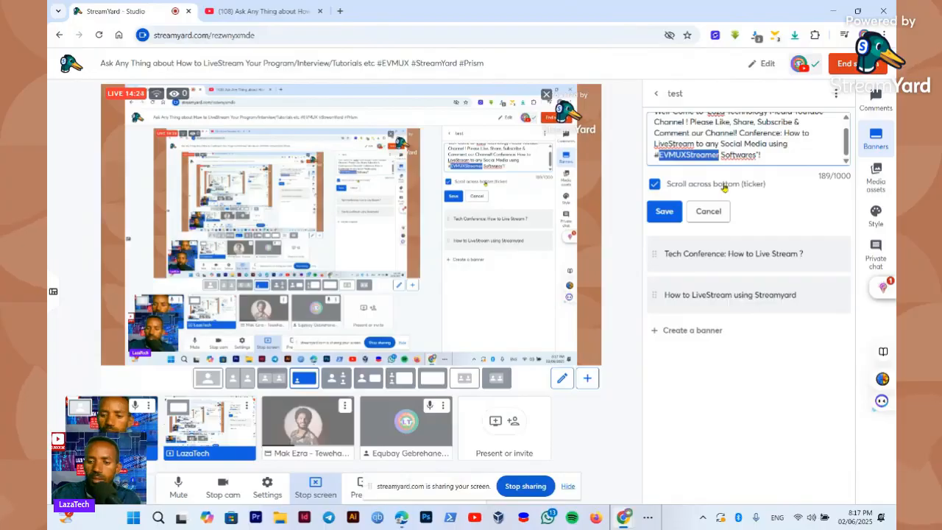
left_click(724, 188)
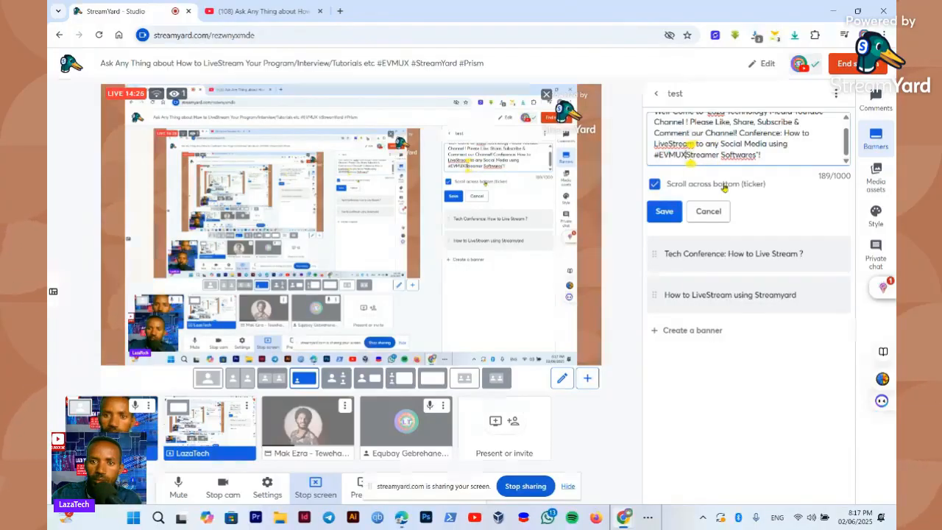
key("BackSpace")
key("BackSpace")
key("BackSpace")
key("BackSpace")
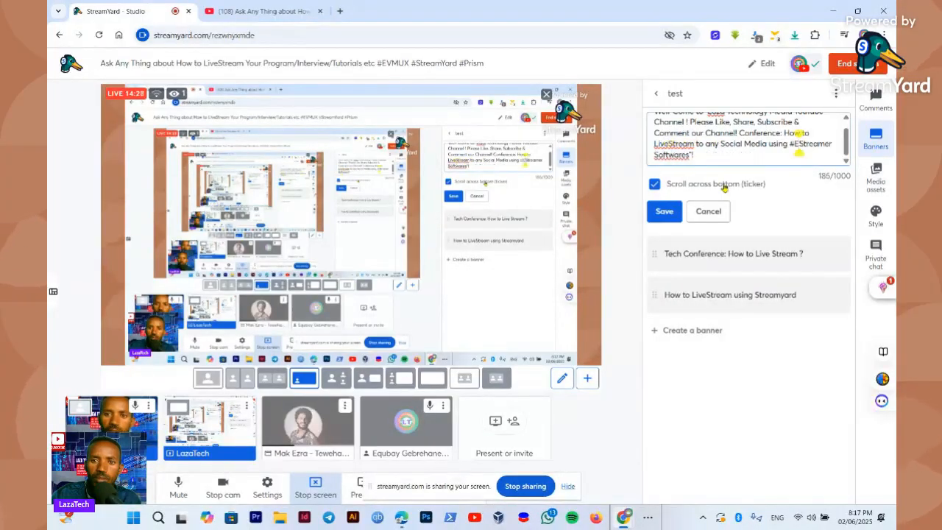
key("BackSpace")
type("di")
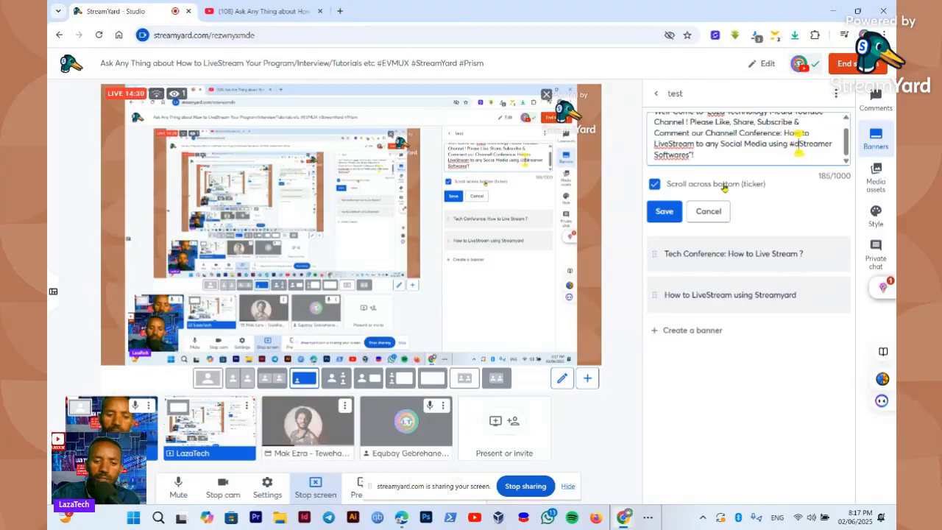
type("ffere")
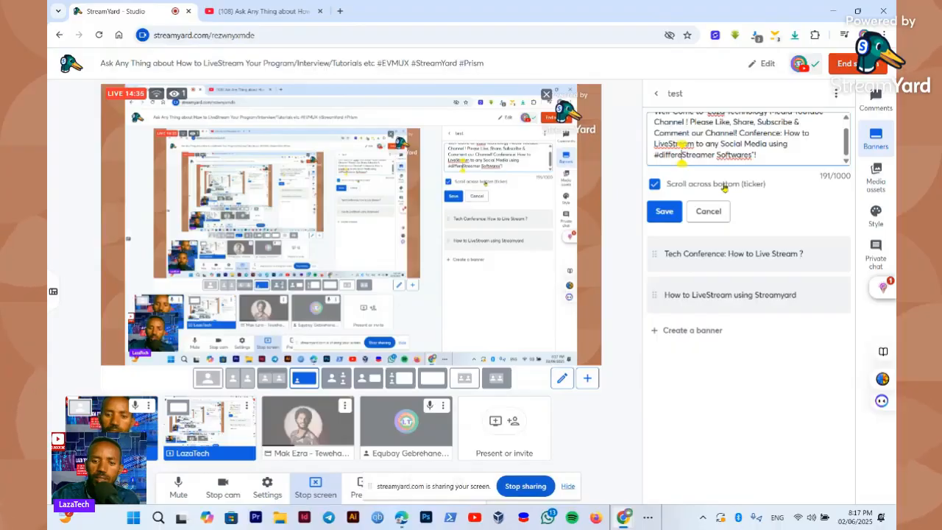
type("ny Social Media using #different")
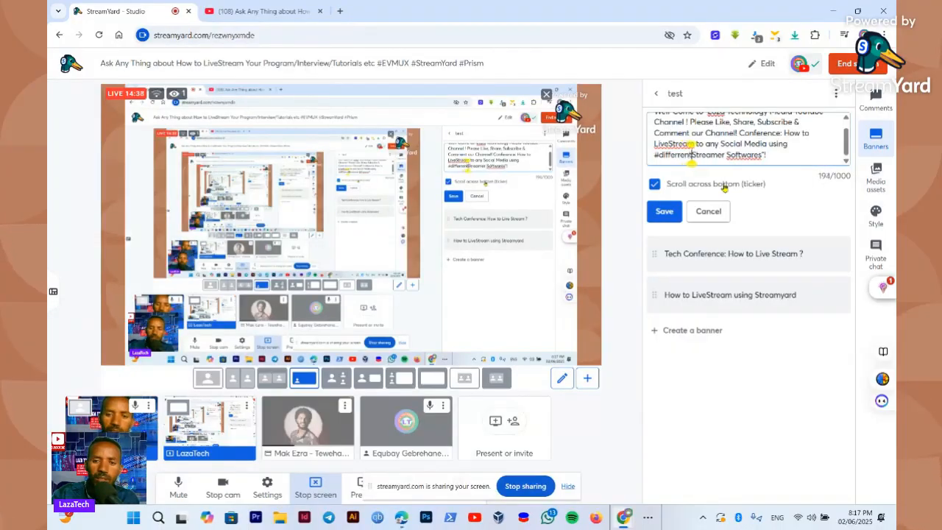
left_click(659, 214)
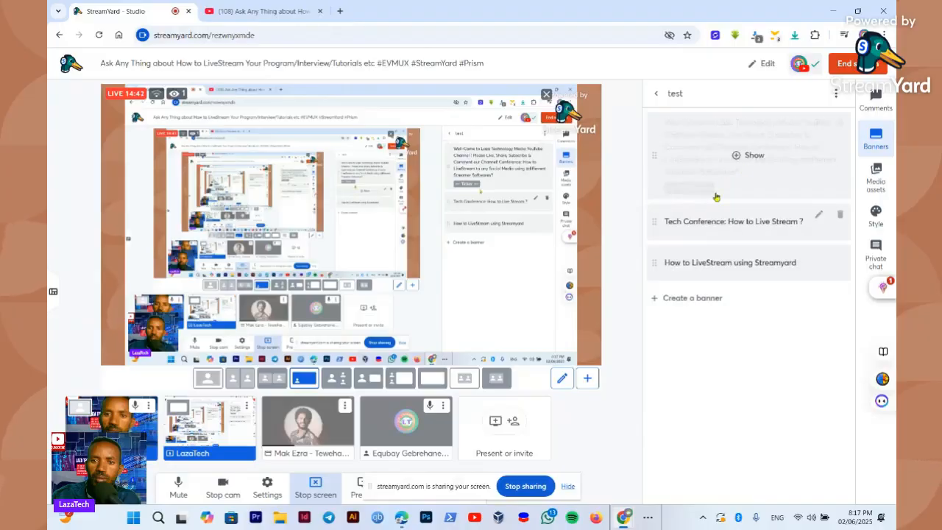
left_click(749, 156)
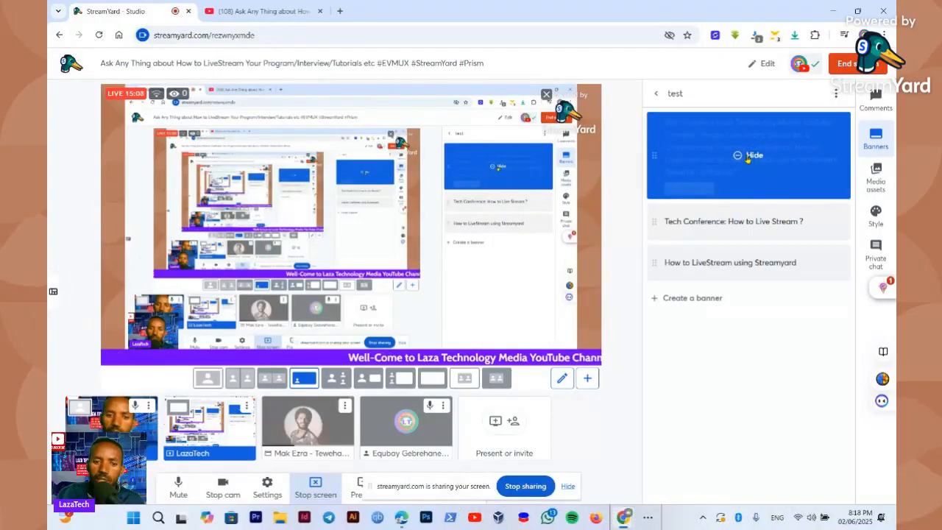
Take the welcome banner off the stream, save it with bottom scrolling turned off, and preview it on stream as a static banner
left_click(747, 159)
double_click(811, 123)
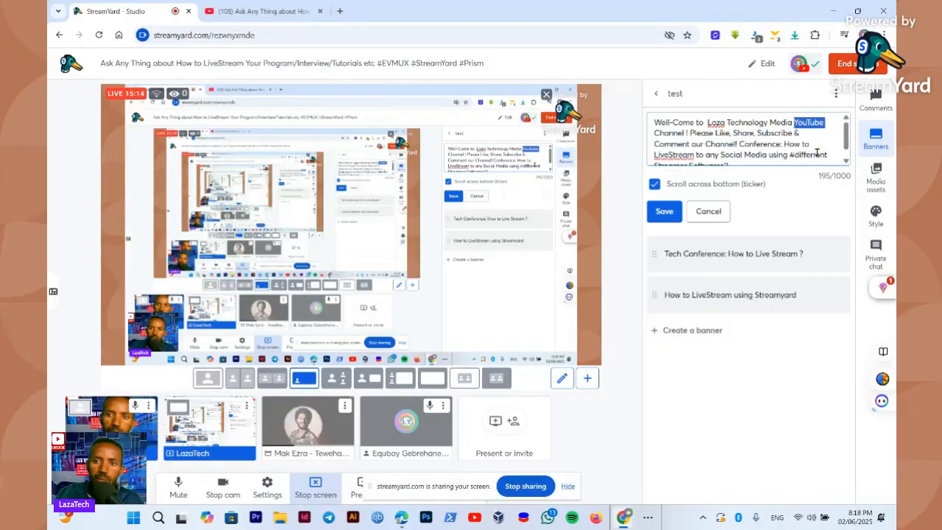
scroll(817, 153, "down", 1)
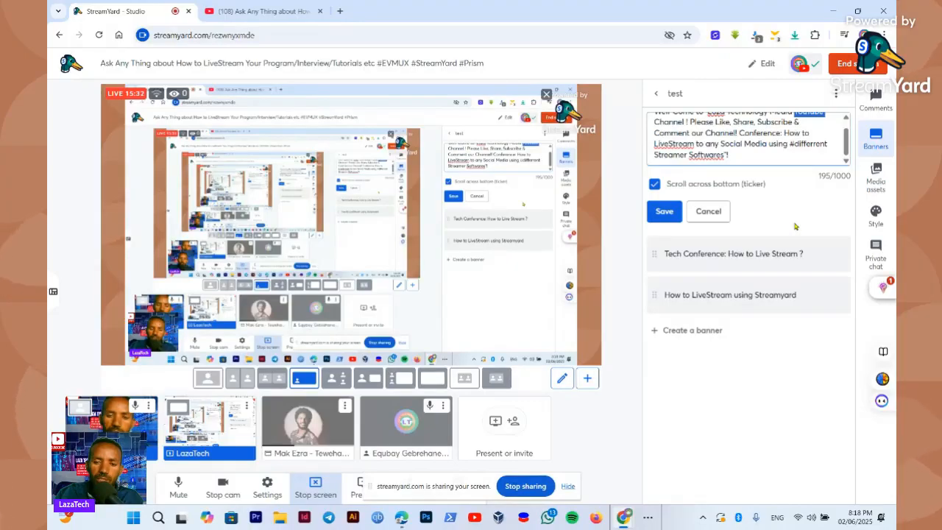
mouse_move(793, 249)
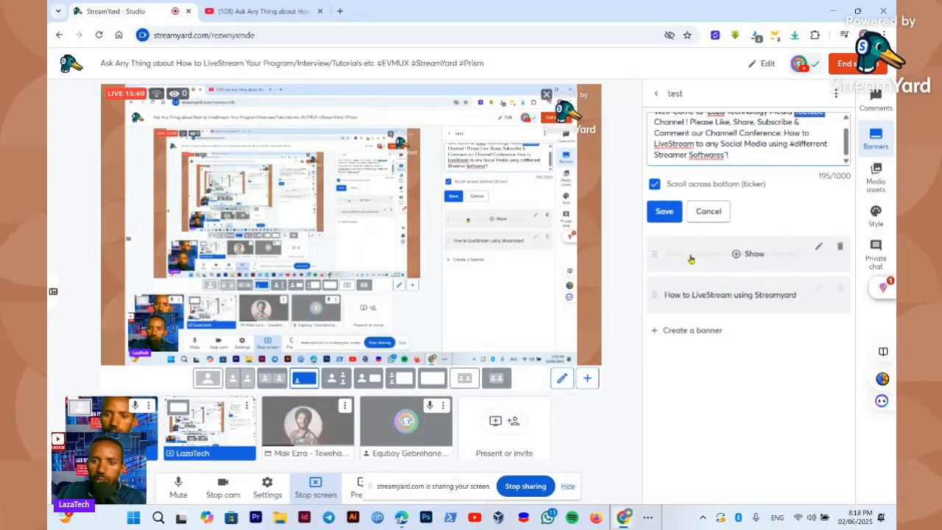
left_click(656, 187)
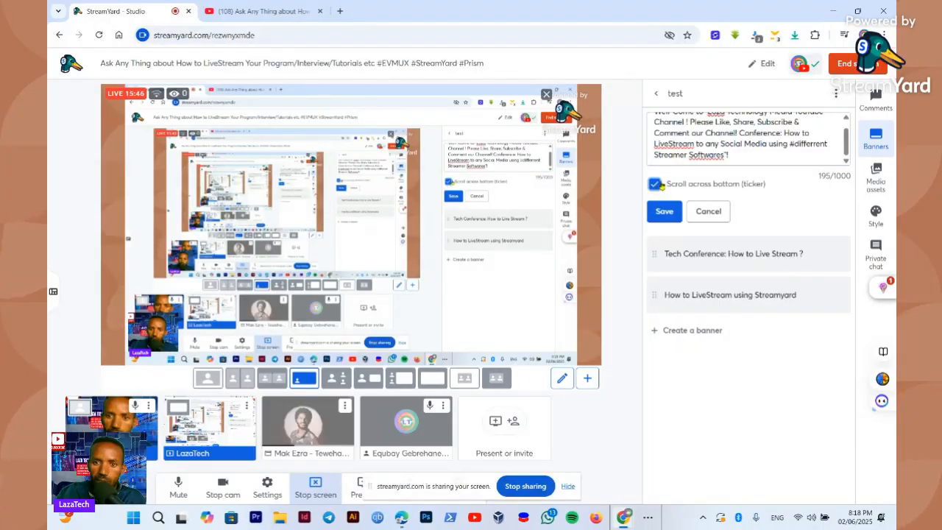
left_click(657, 185)
left_click(654, 185)
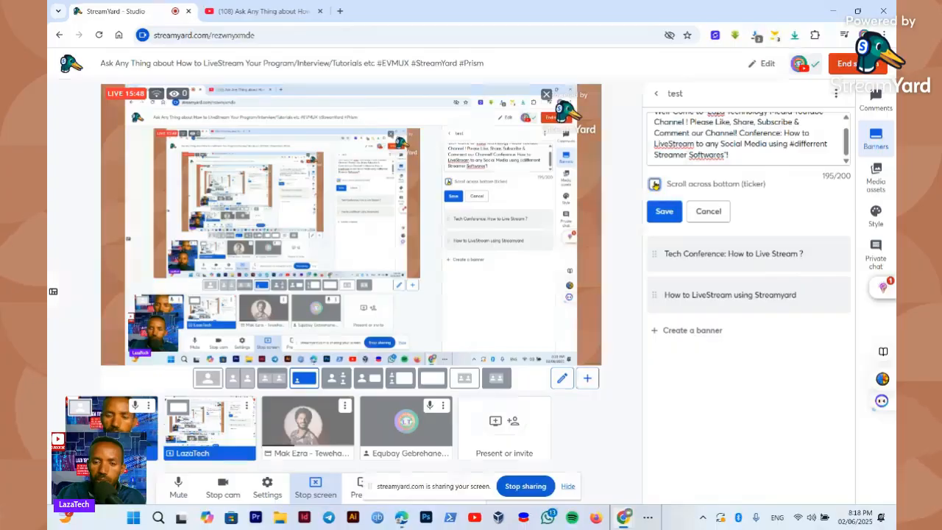
left_click(665, 211)
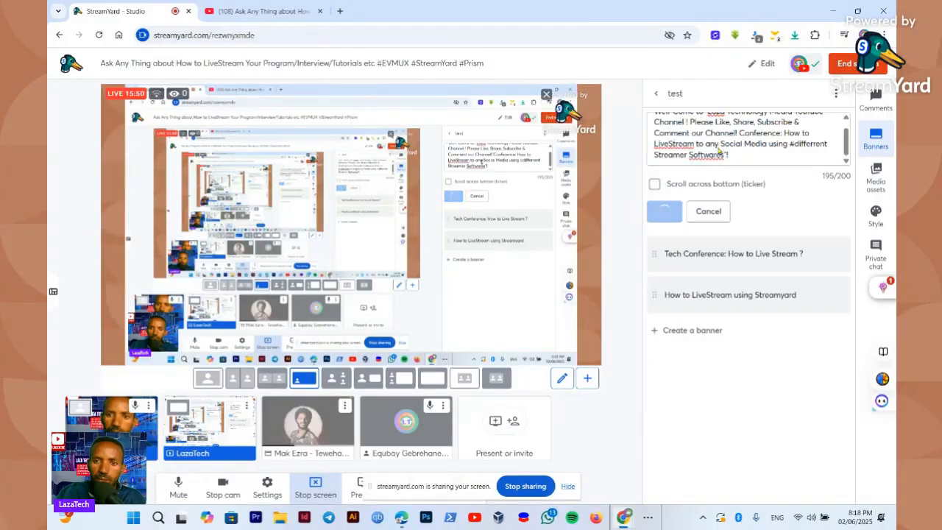
left_click(735, 147)
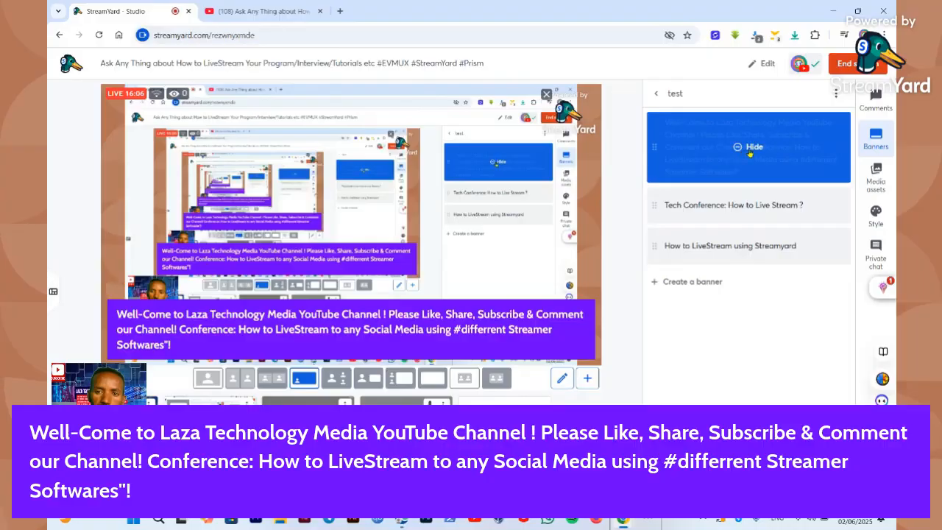
left_click(750, 151)
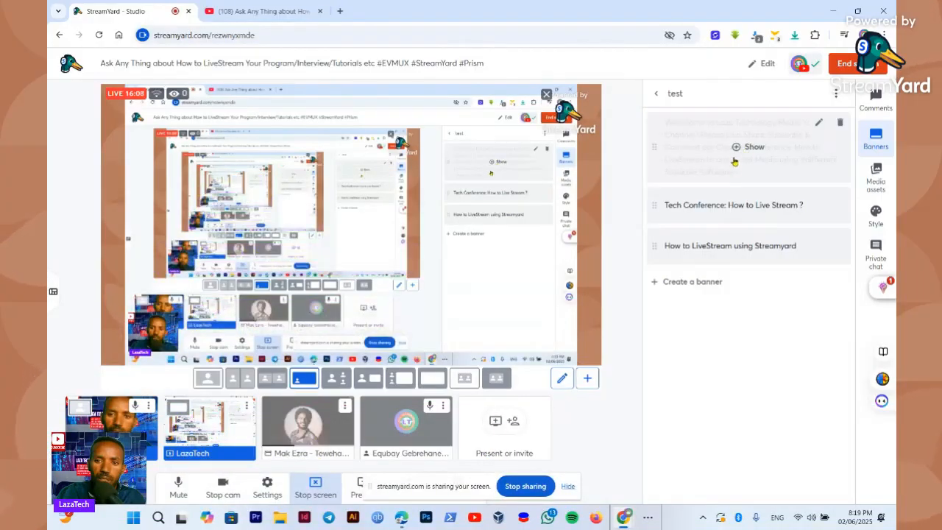
Turn bottom scrolling back on for the welcome banner, save it and show it on stream
left_click(818, 122)
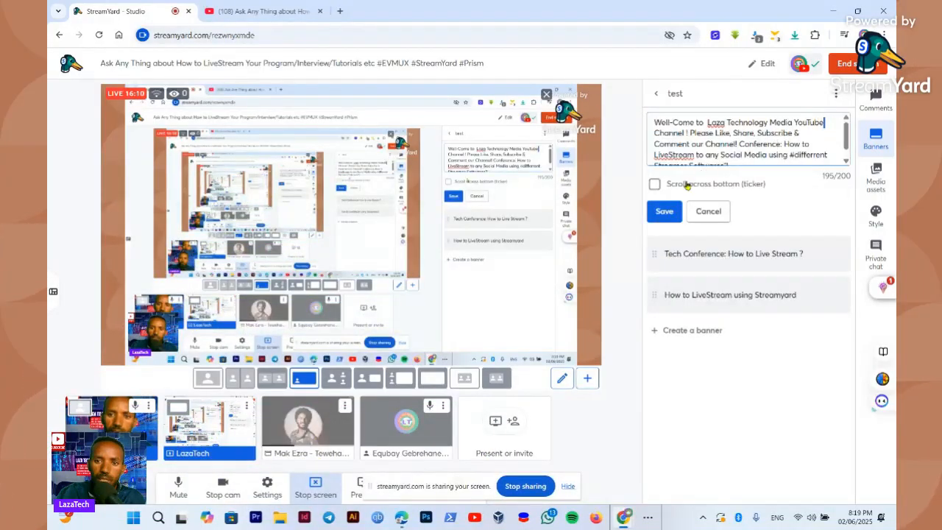
left_click(655, 185)
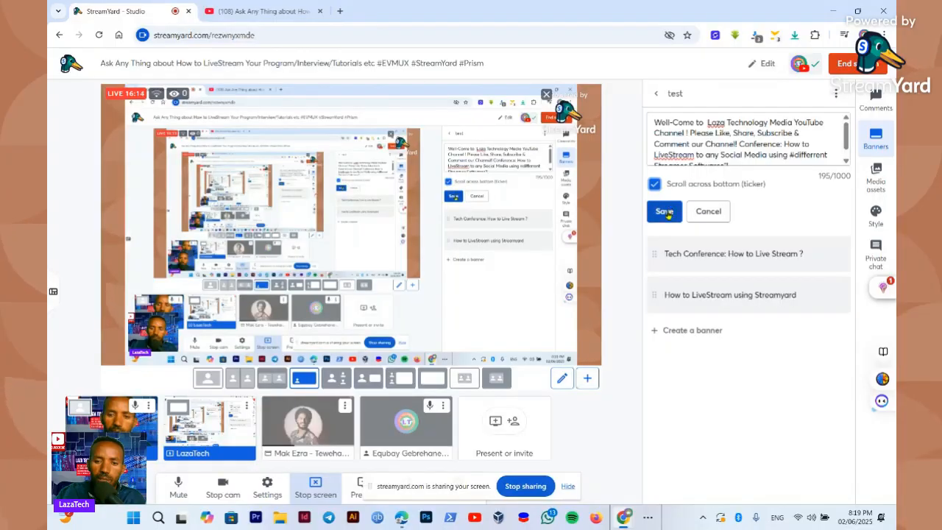
left_click(664, 211)
left_click(736, 156)
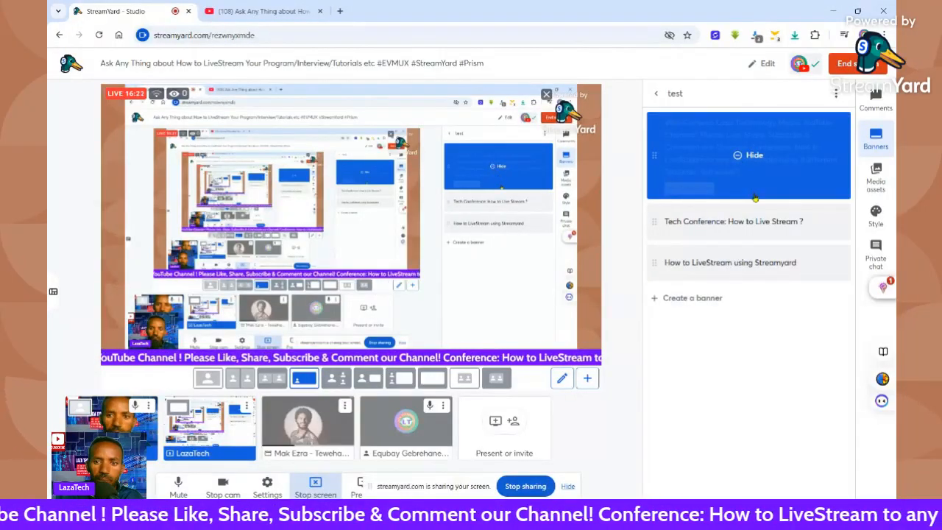
Alternate the "Tech Conference: How to Live Stream ?" and "How to LiveStream using Streamyard" banners on stream, leaving the Tech Conference banner showing
left_click(737, 225)
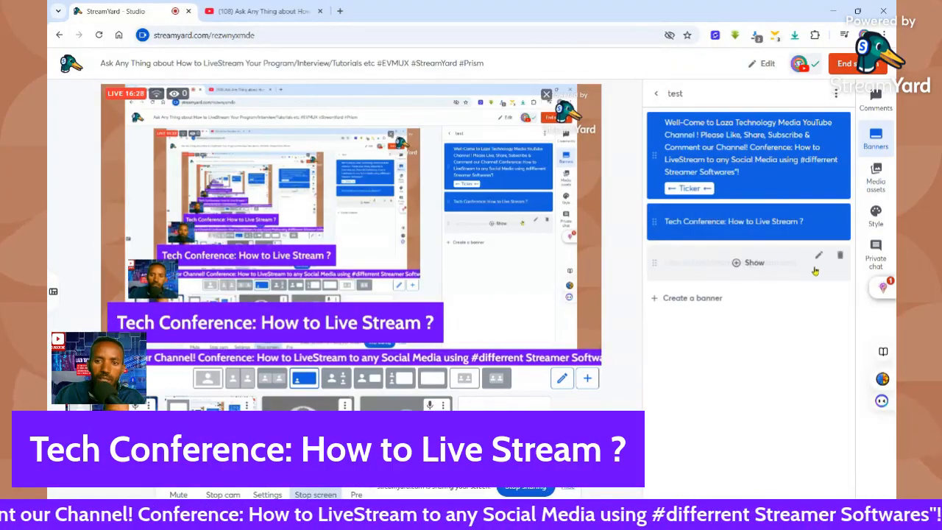
left_click(739, 263)
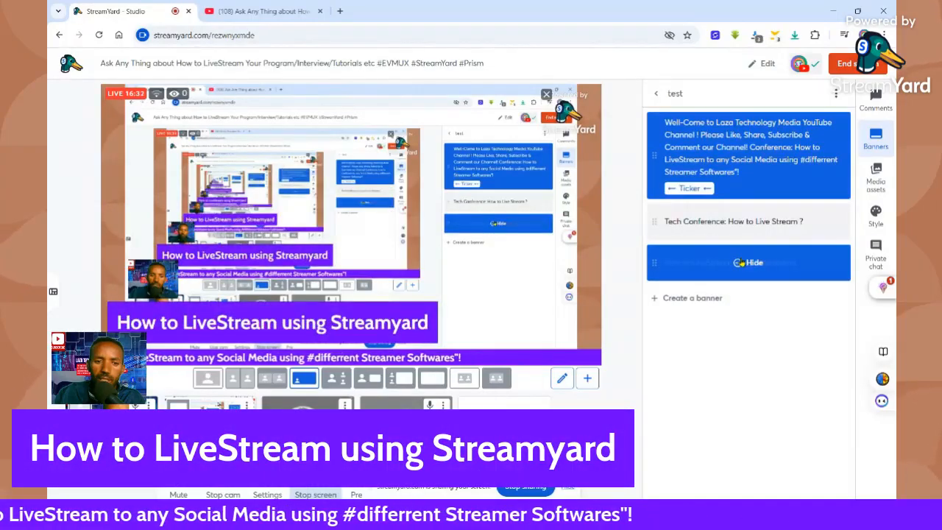
left_click(737, 224)
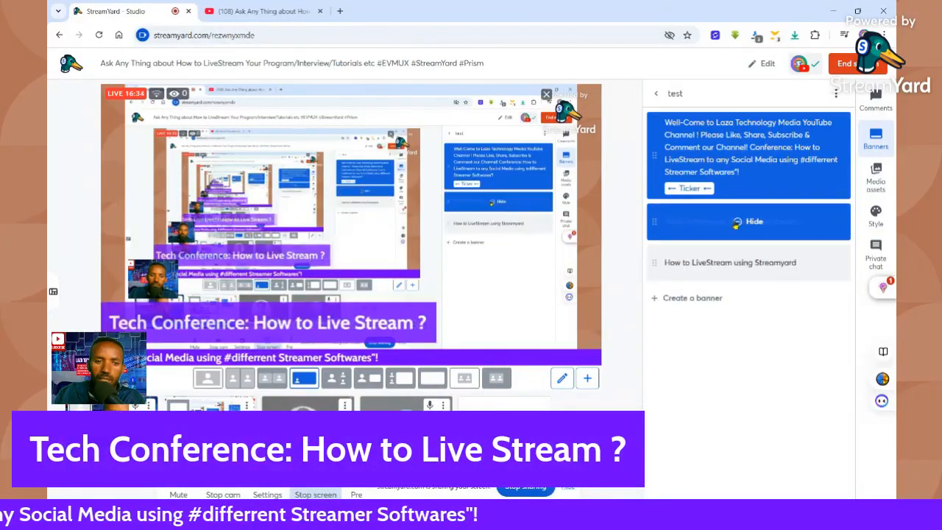
Start a new banner and enter the text "Ask Me Any Thing you need to know about streaming"
left_click(712, 298)
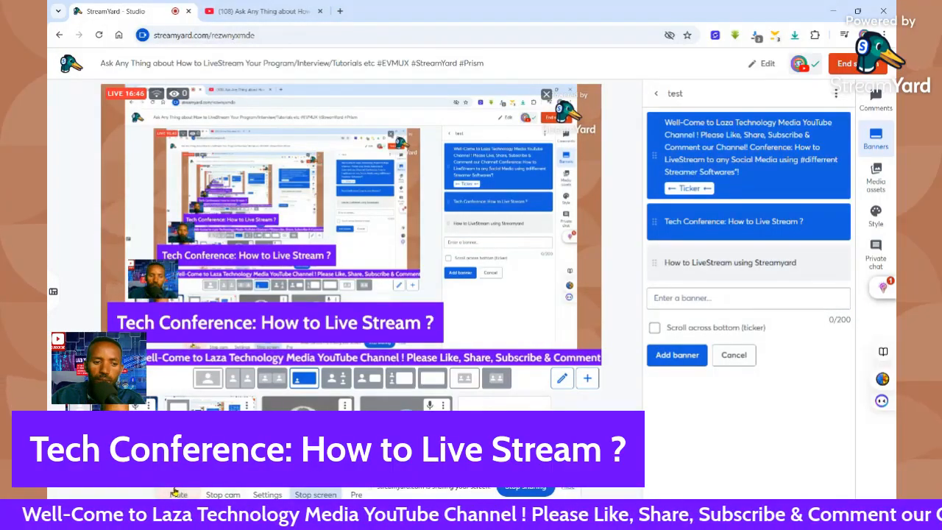
left_click(713, 295)
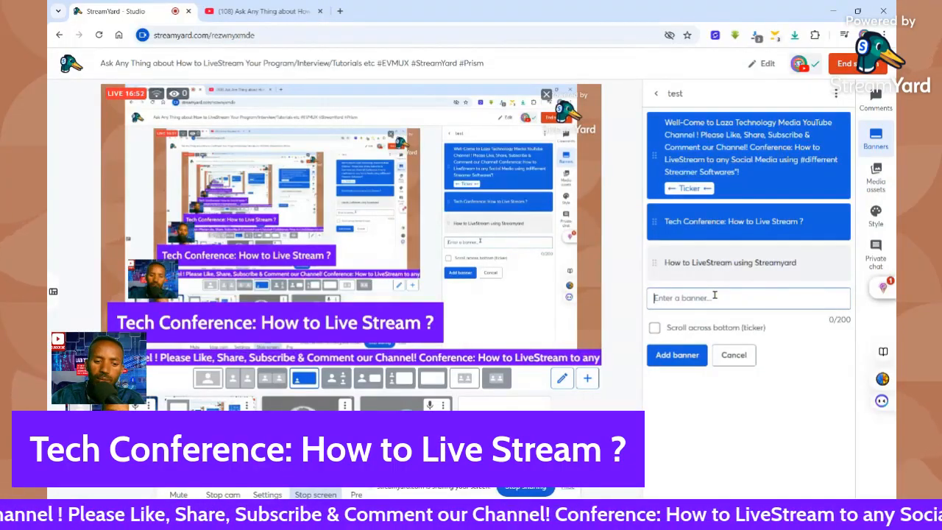
type("Ask")
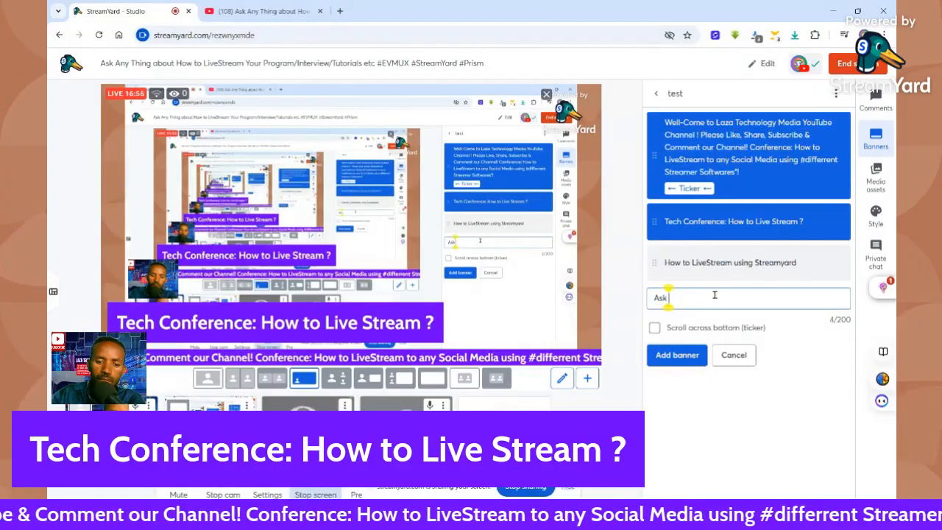
type(" me")
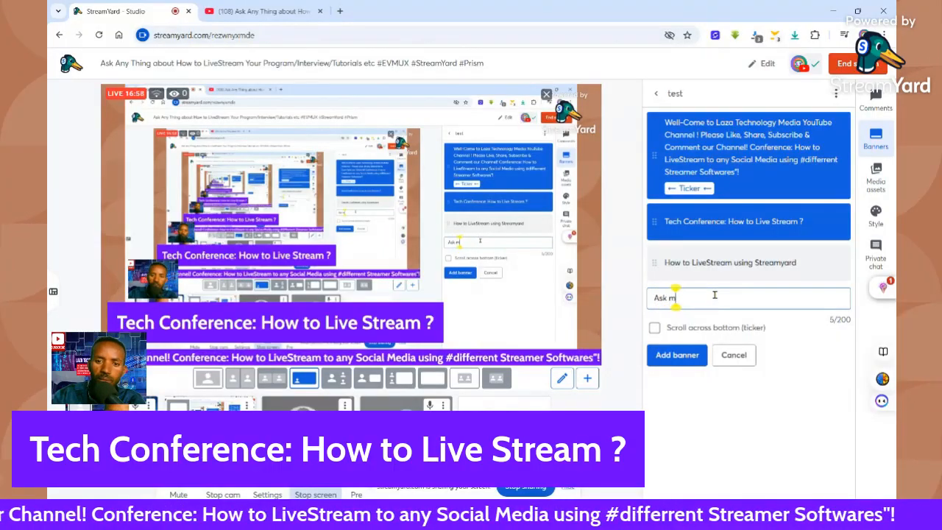
key("BackSpace")
type("Me A")
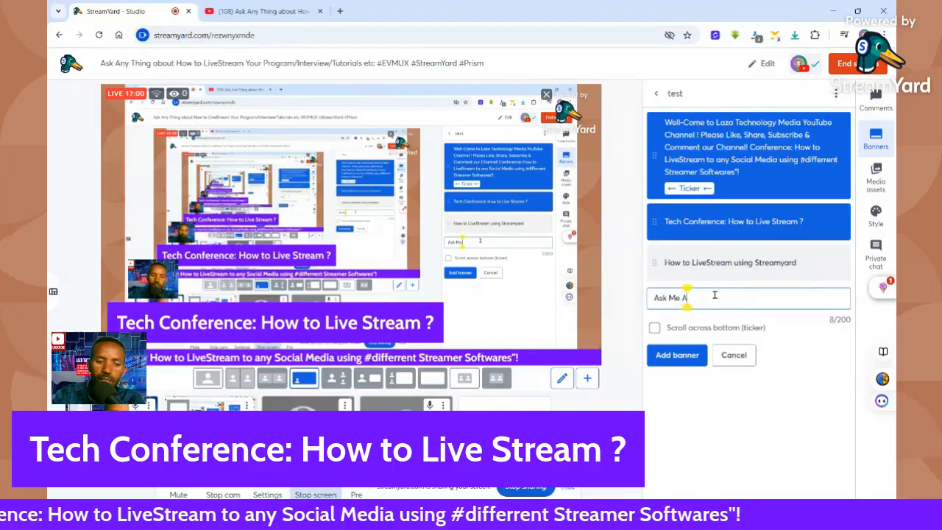
type("ny")
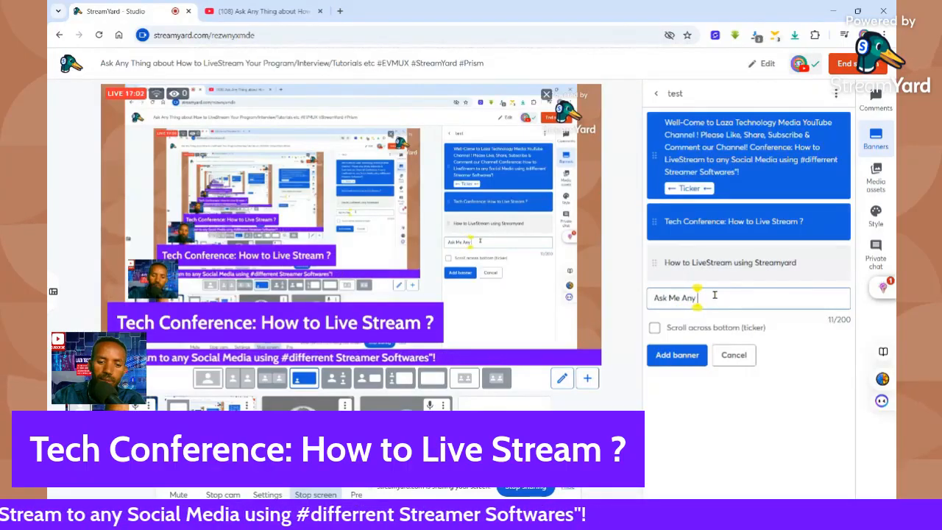
type(" Thin")
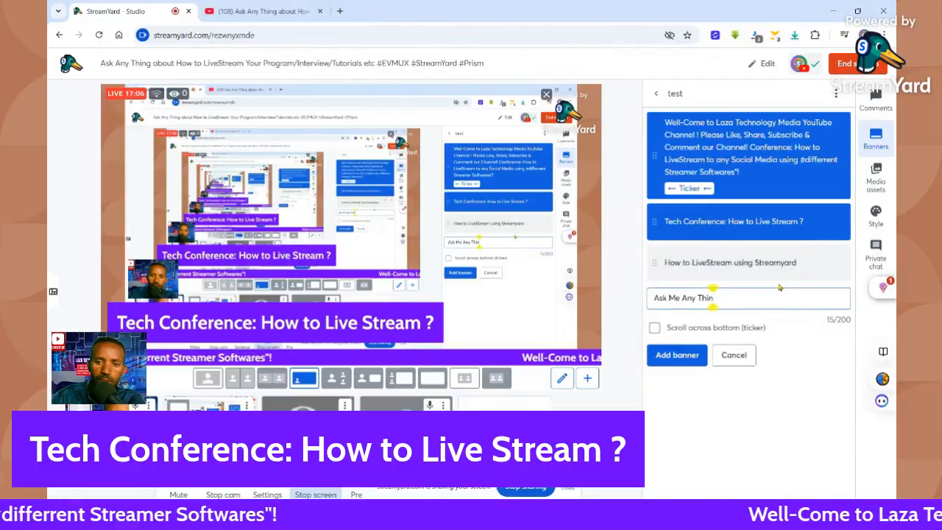
type("g y")
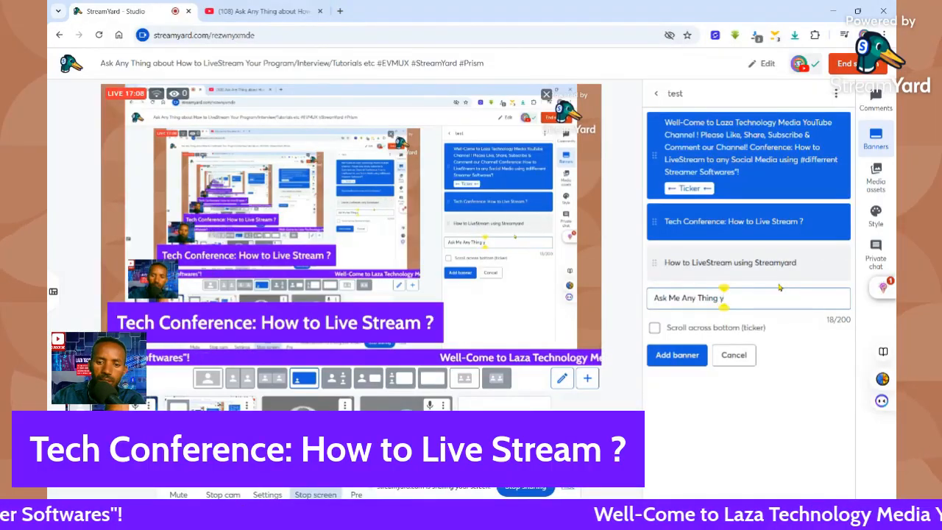
type("ou n")
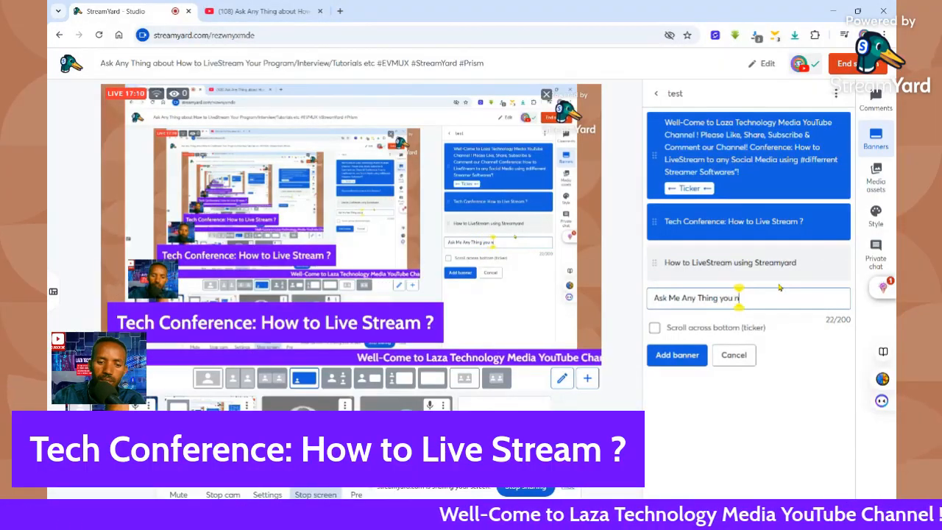
type("eed t")
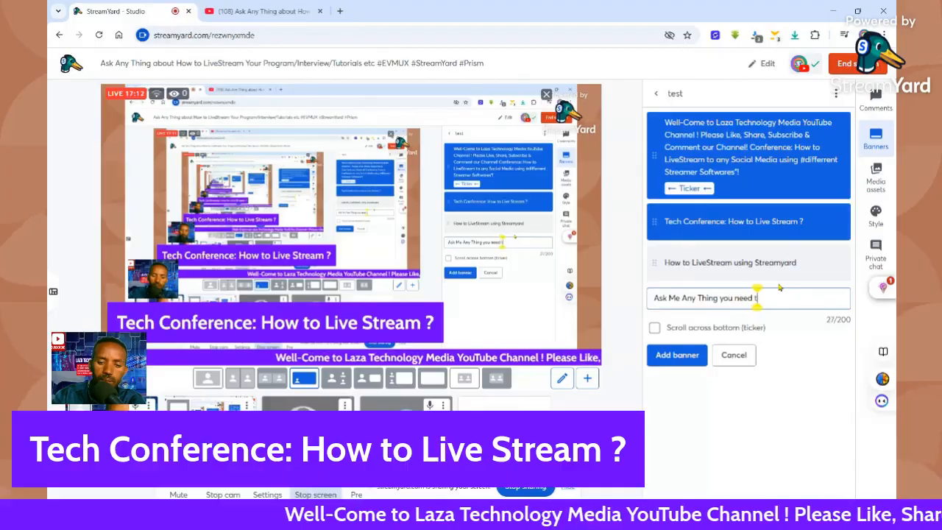
type("o rk")
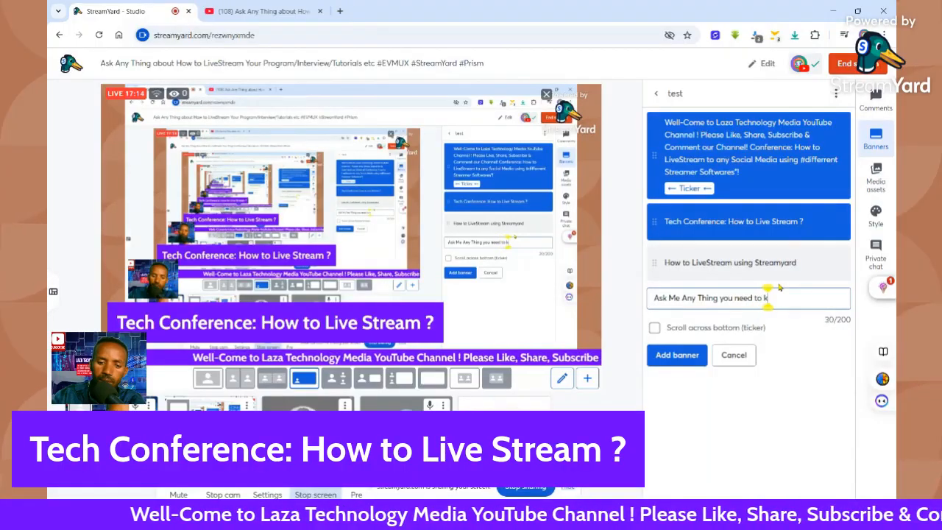
type("now obout s")
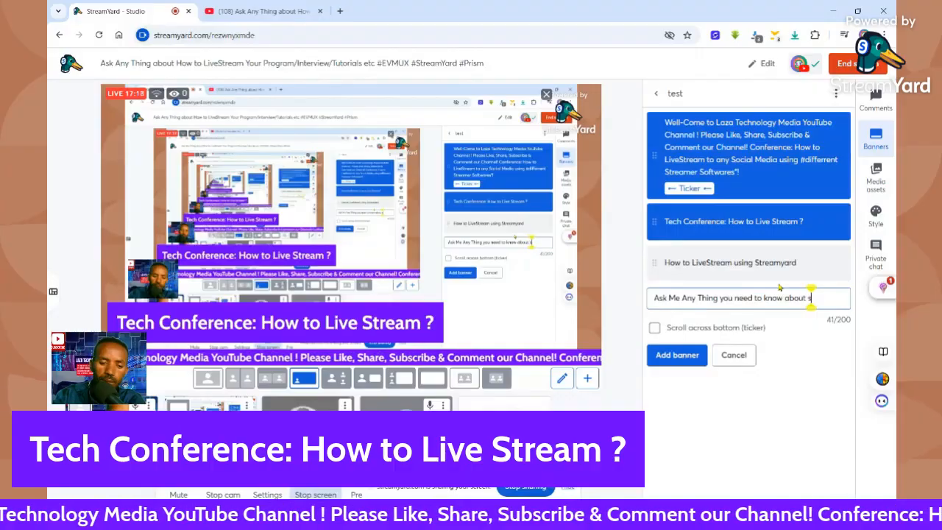
type("treamin")
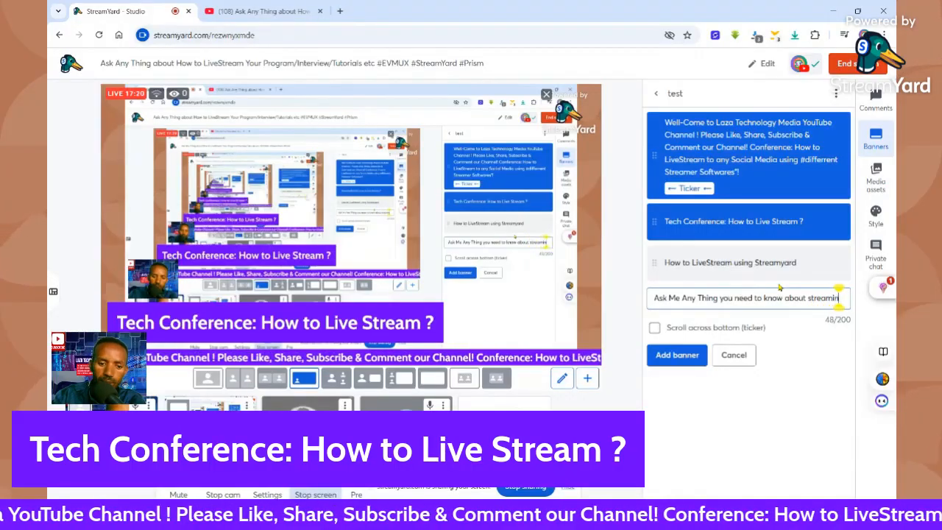
type("g")
Change "streaming" to "LiveStreaming!" in the new banner's text, add the banner without bottom scrolling and show it on stream
key("Left")
key("Left")
key("Left")
key("Left")
key("Left")
key("Left")
key("Left")
key("Left")
key("Left")
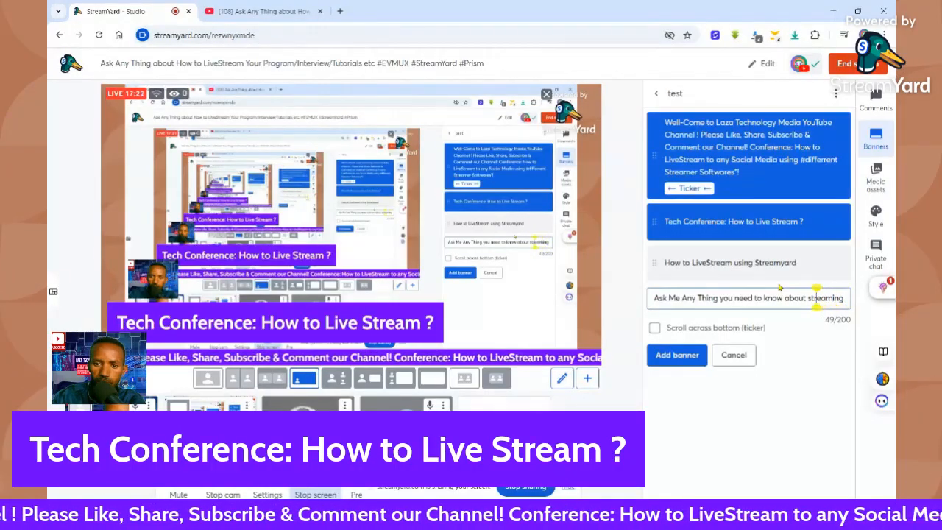
type("Live")
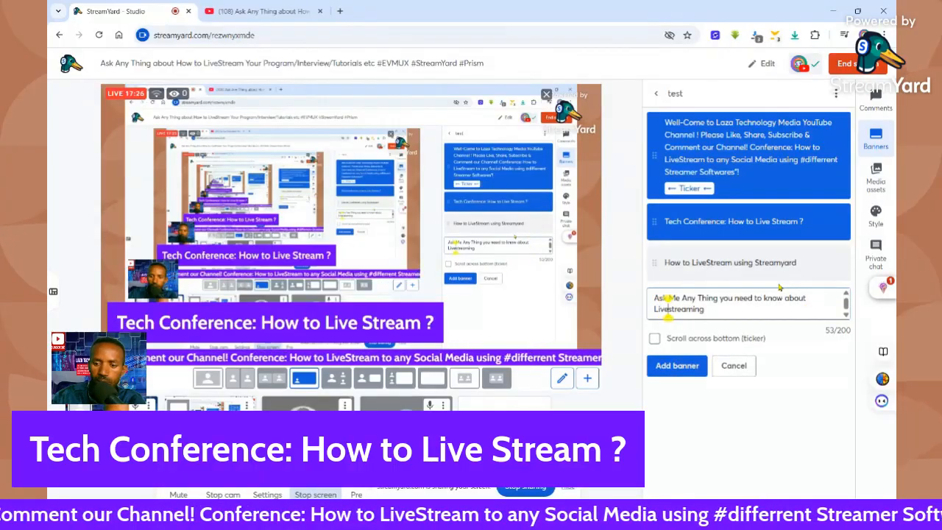
key("Delete")
type("S")
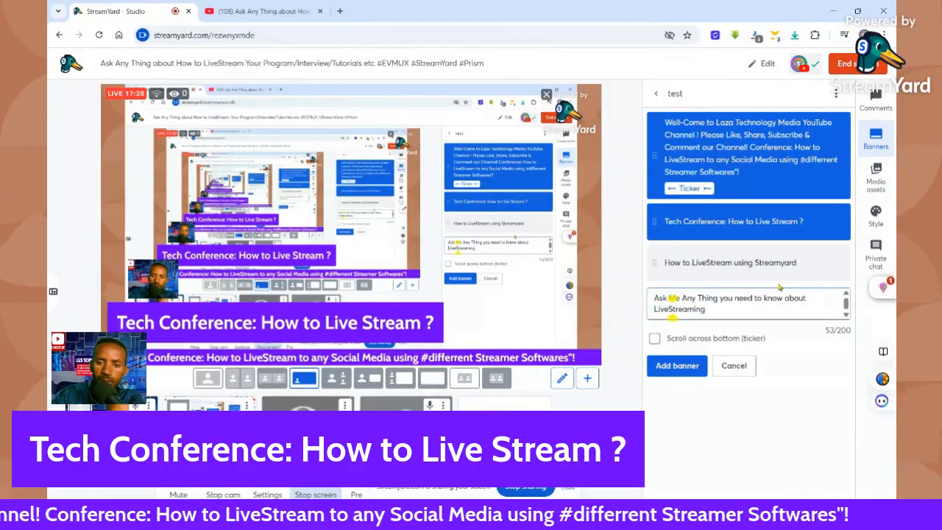
key("Right")
key("Right")
key("Right")
key("Right")
key("Right")
key("Right")
key("Right")
key("Right")
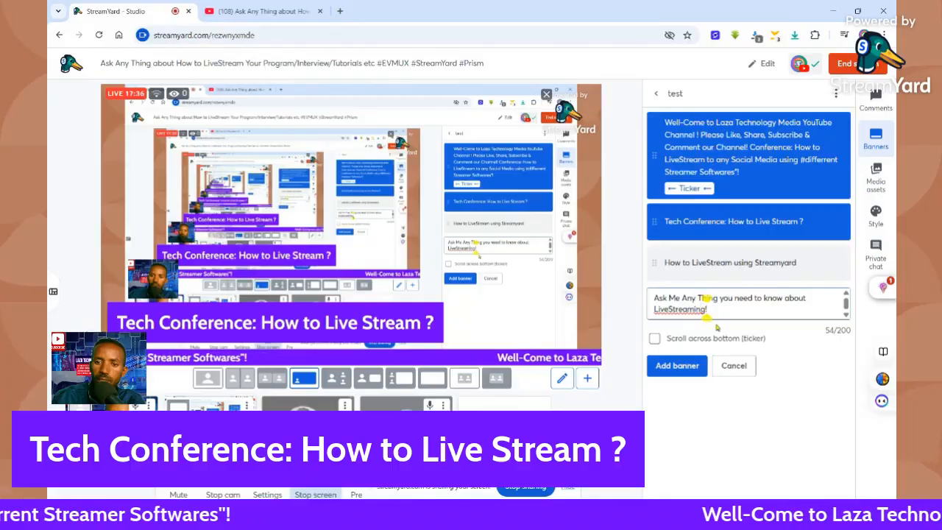
left_click(677, 365)
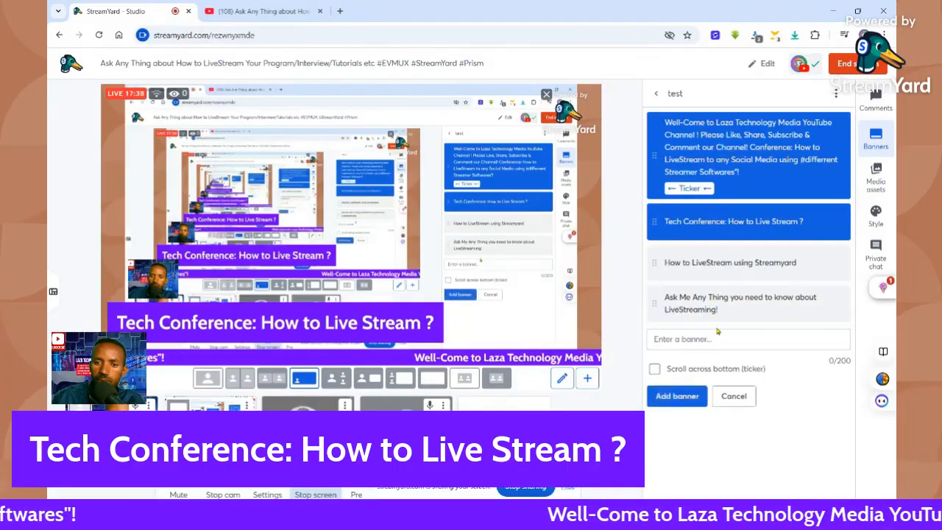
left_click(738, 304)
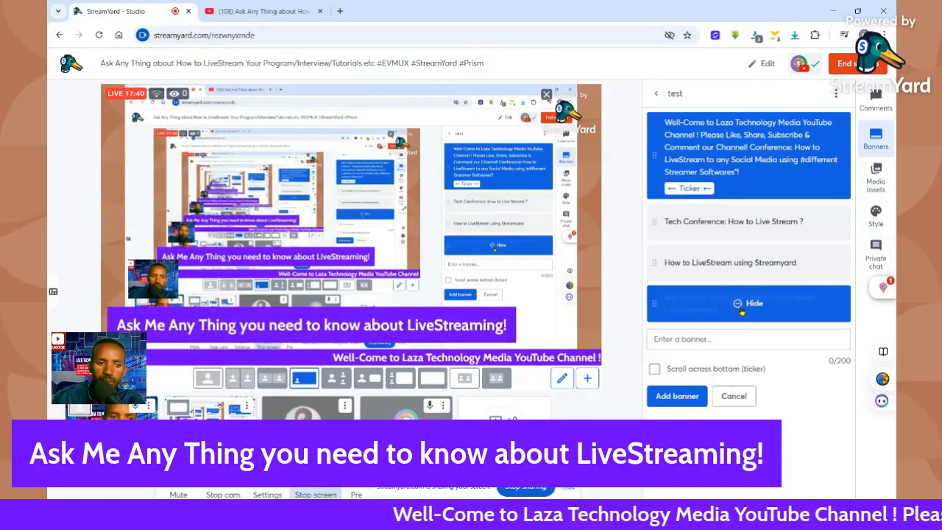
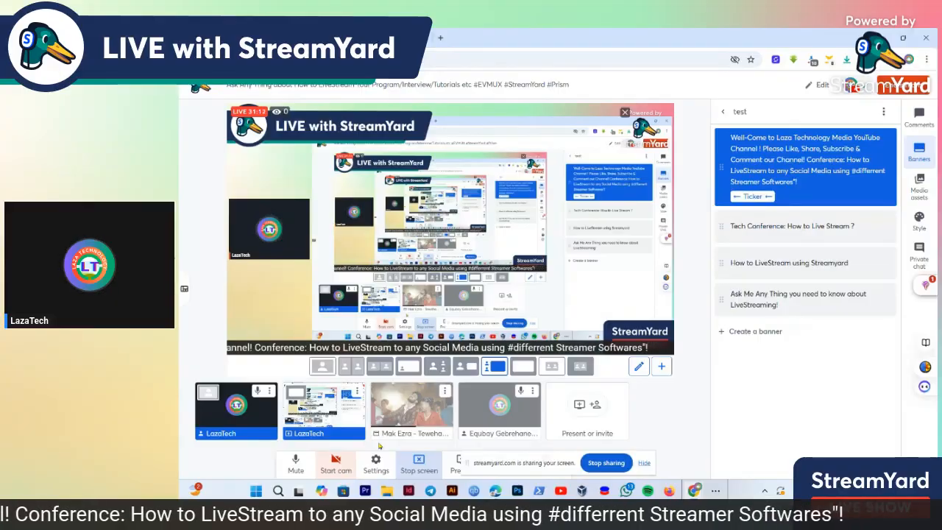
Start the camera and view the general and camera pages of the studio settings
left_click(337, 460)
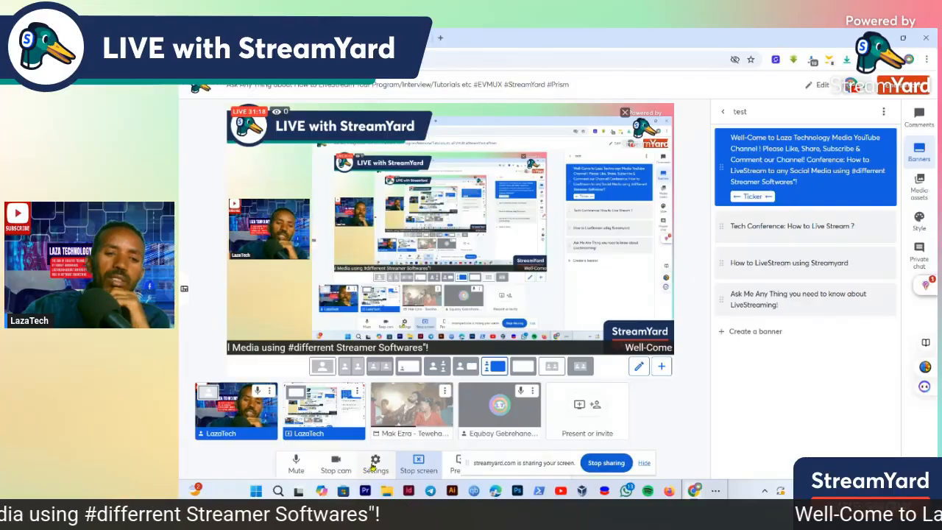
left_click(375, 464)
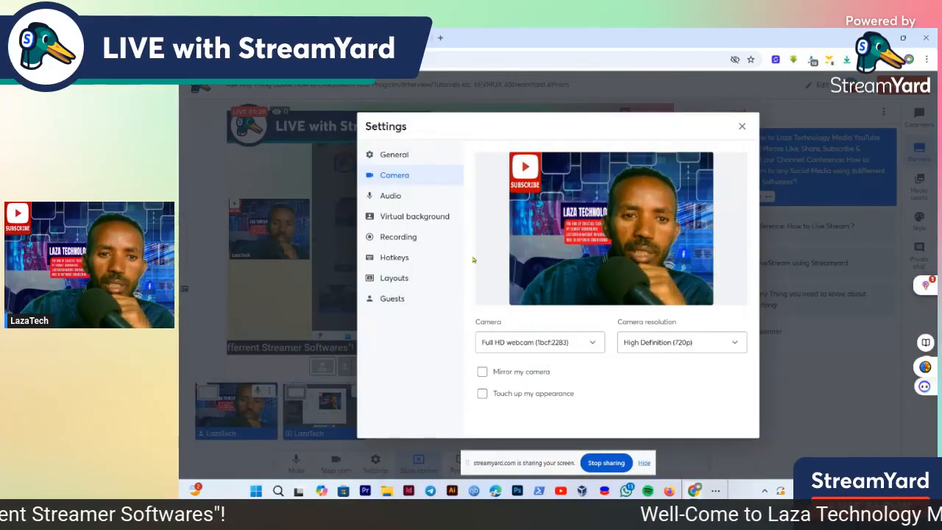
left_click(398, 155)
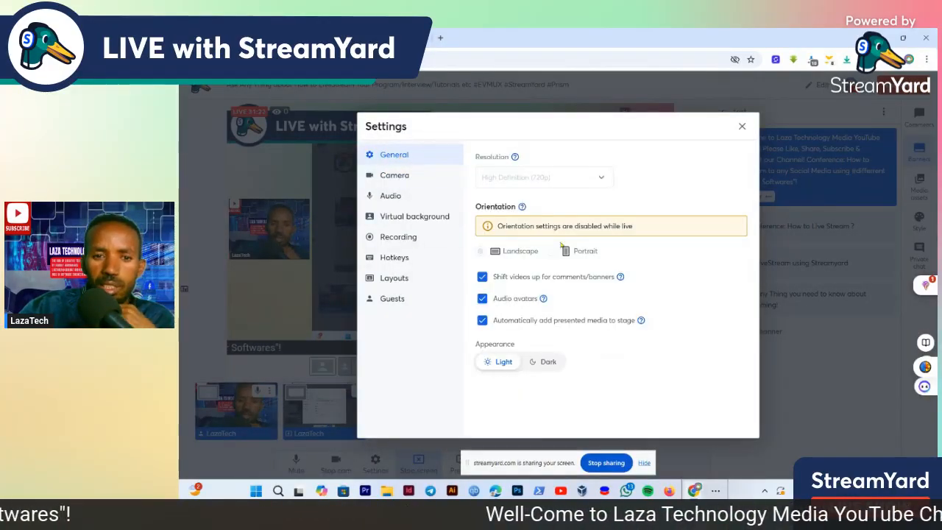
left_click(395, 175)
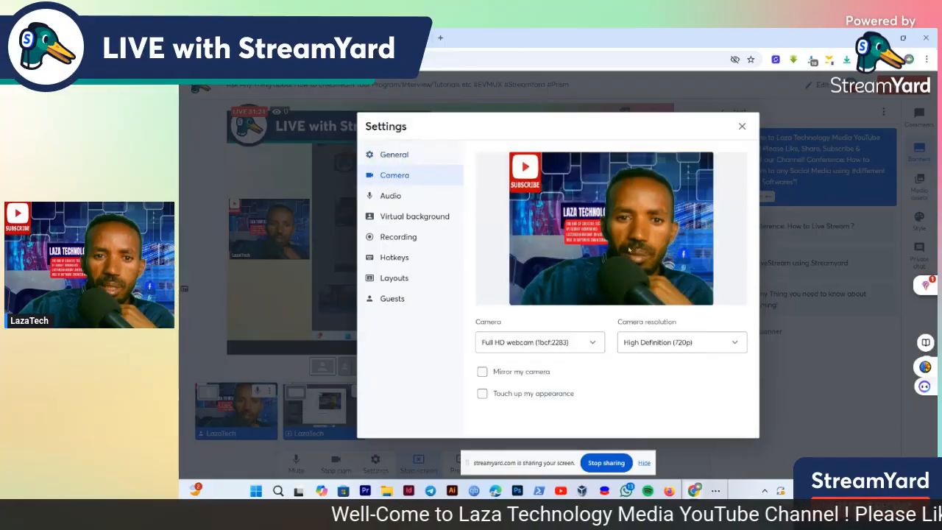
Examine the available camera devices and camera resolutions, and the microphone and speaker options in the audio settings
left_click(590, 342)
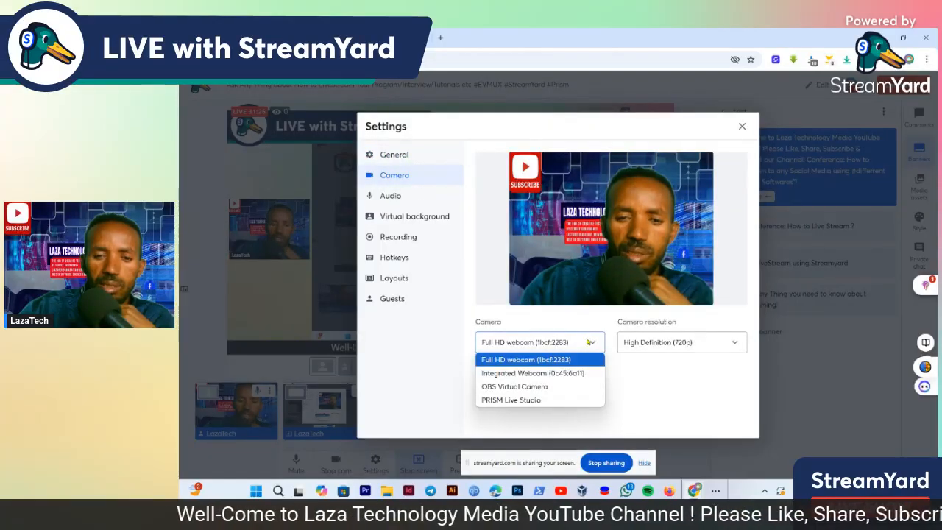
left_click(680, 391)
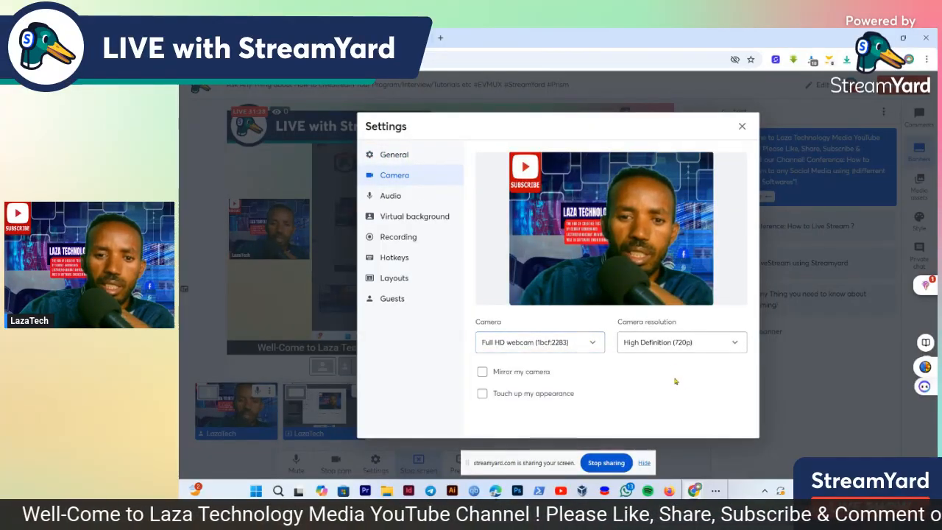
left_click(698, 348)
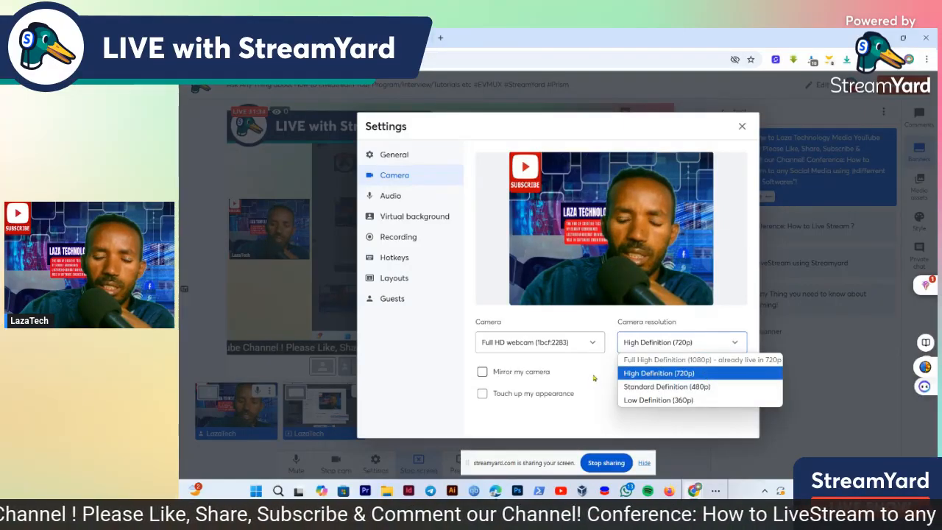
left_click(610, 366)
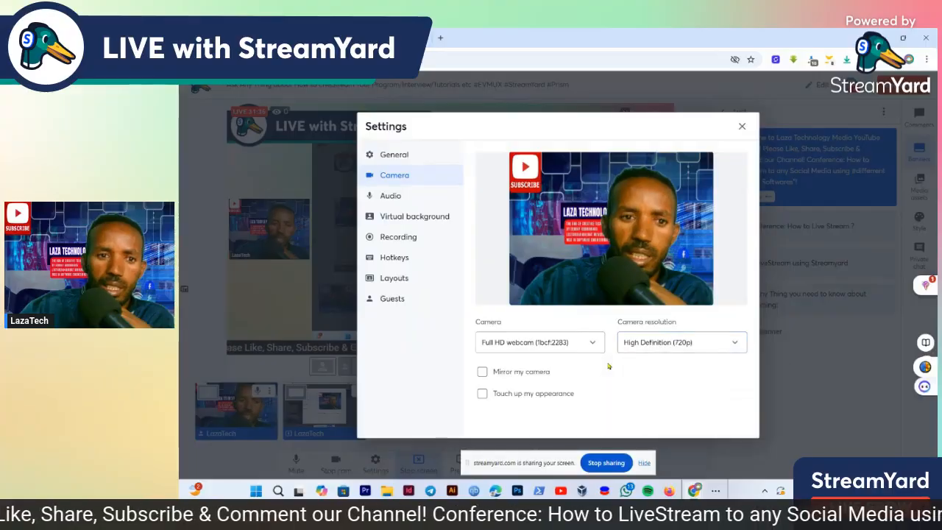
left_click(390, 197)
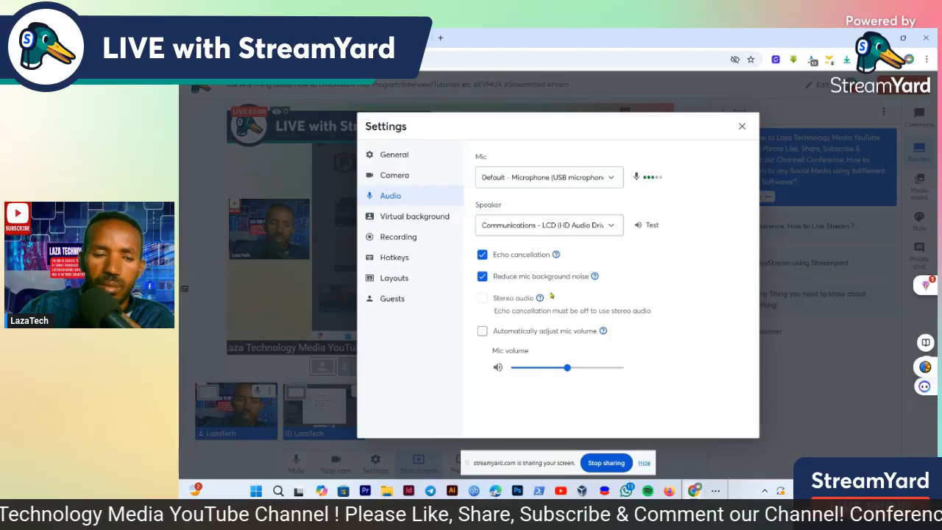
Try the blur, brick wall, none and living room virtual backgrounds and the green screen option, ending with the Subscribe-branded background and no green screen
left_click(425, 220)
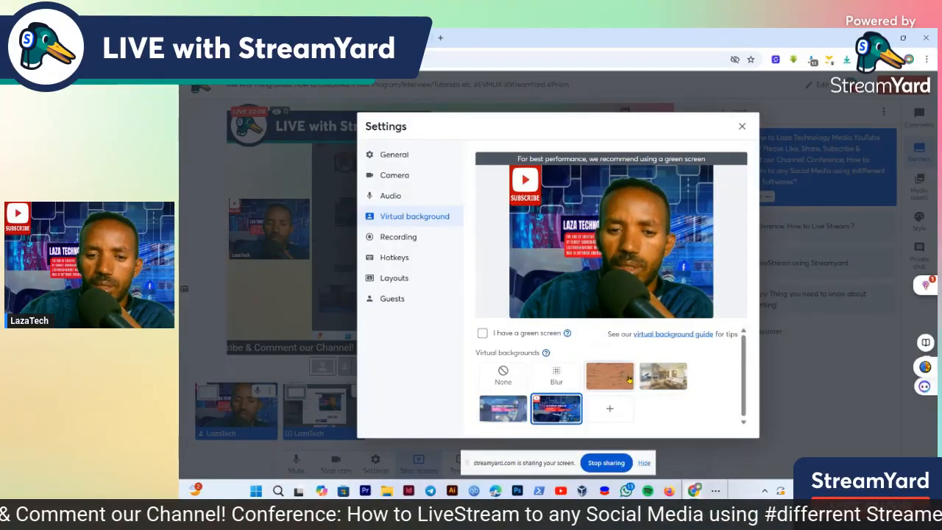
left_click(557, 379)
left_click(610, 383)
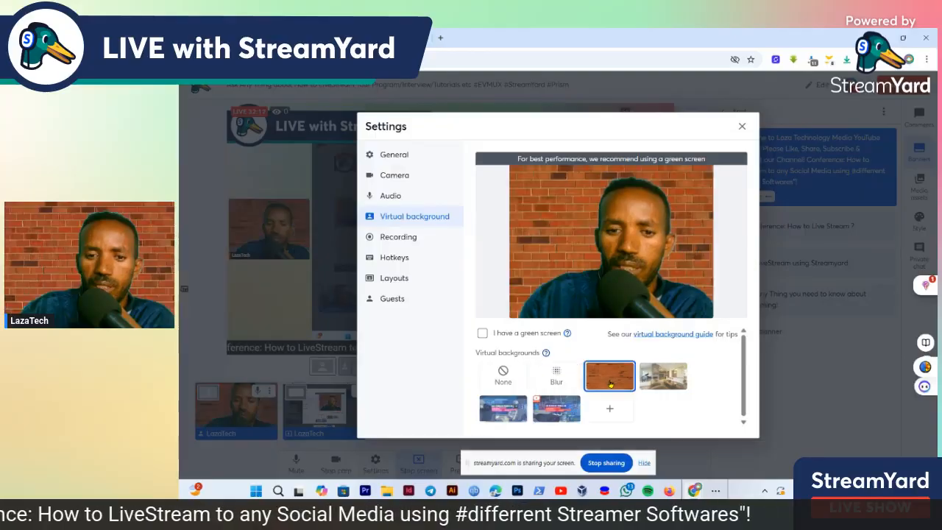
left_click(504, 374)
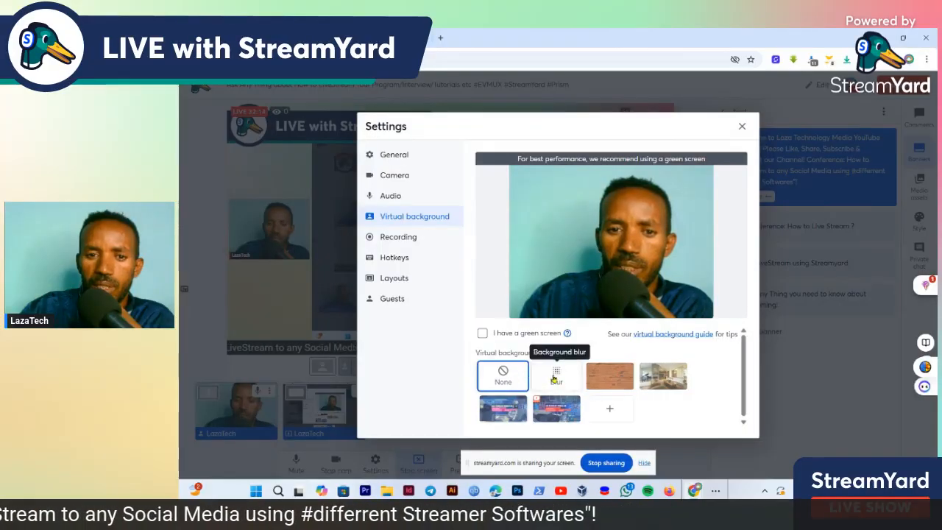
left_click(555, 378)
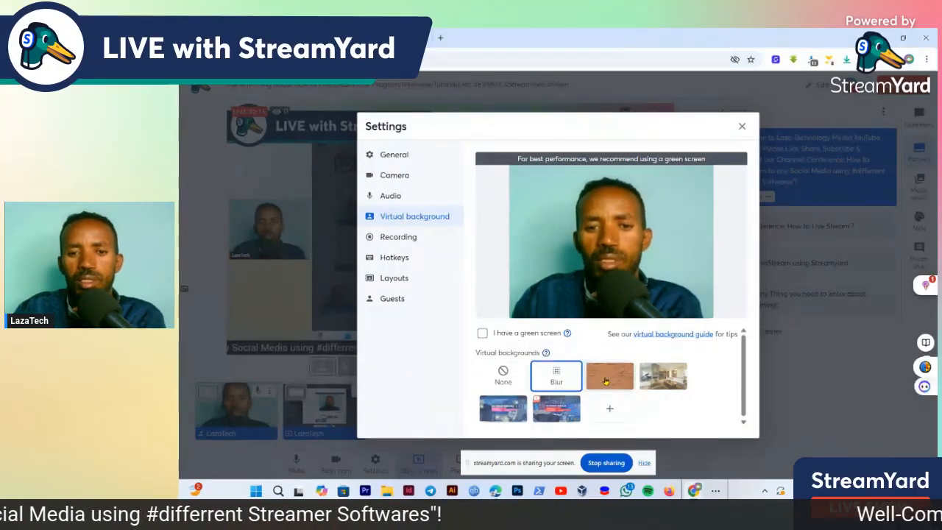
left_click(604, 381)
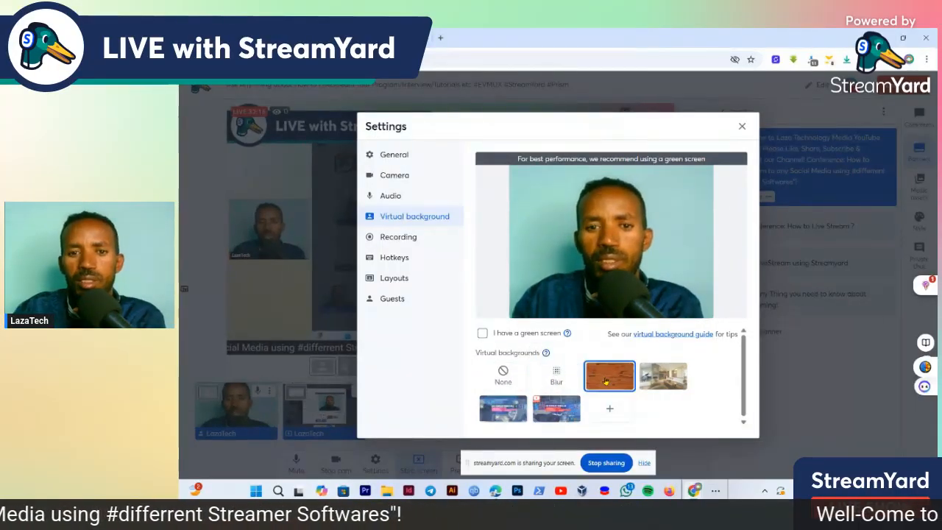
left_click(661, 375)
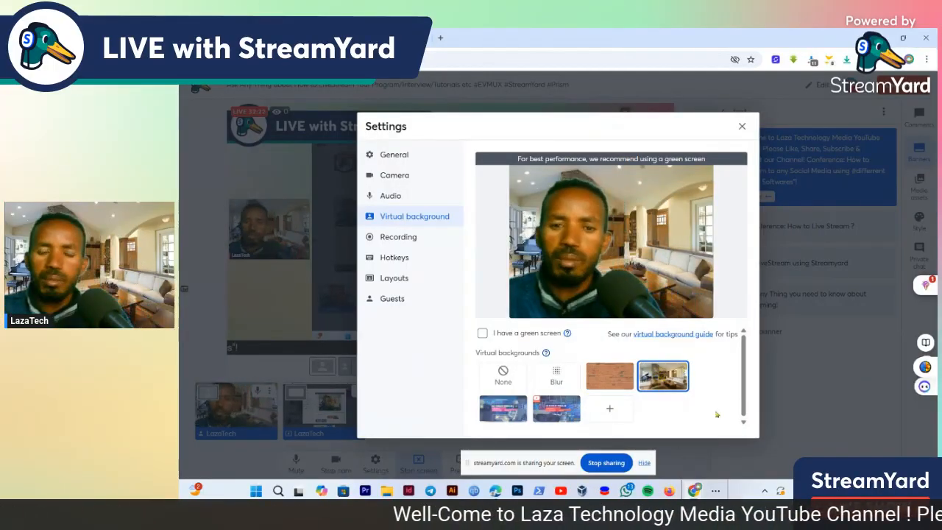
left_click(558, 407)
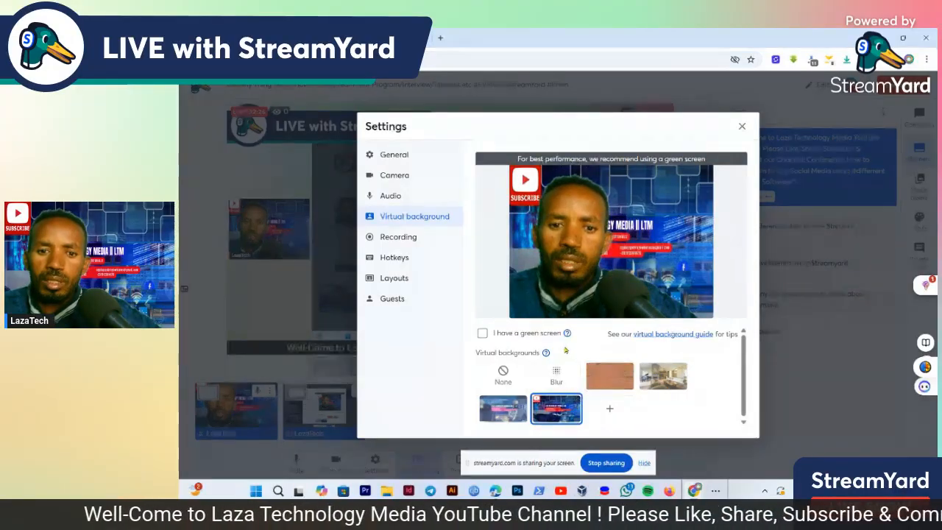
left_click(483, 332)
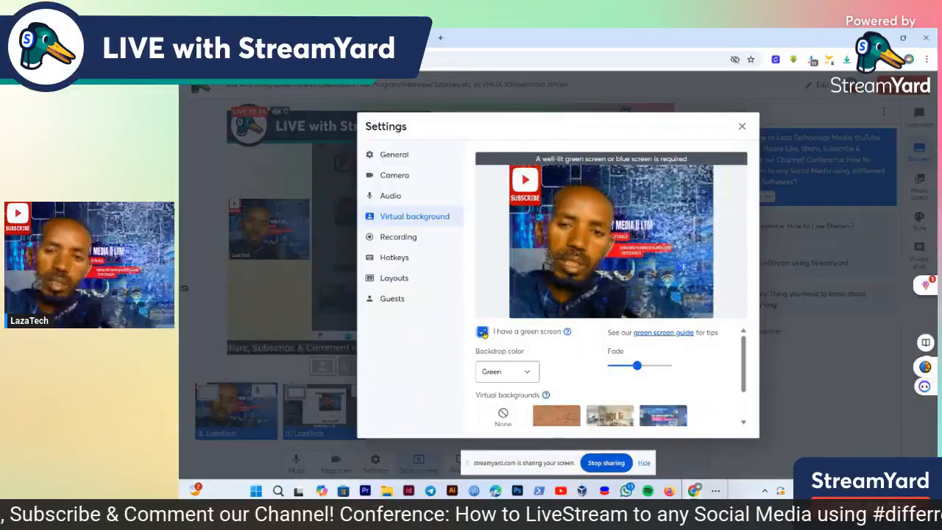
left_click(482, 332)
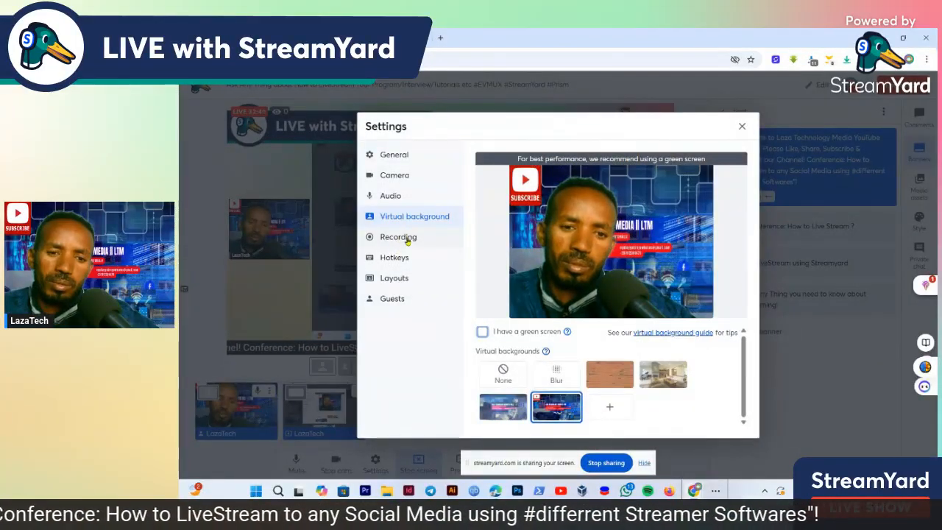
Toggle camera mirroring on and off repeatedly in the camera settings, leaving it off
left_click(402, 177)
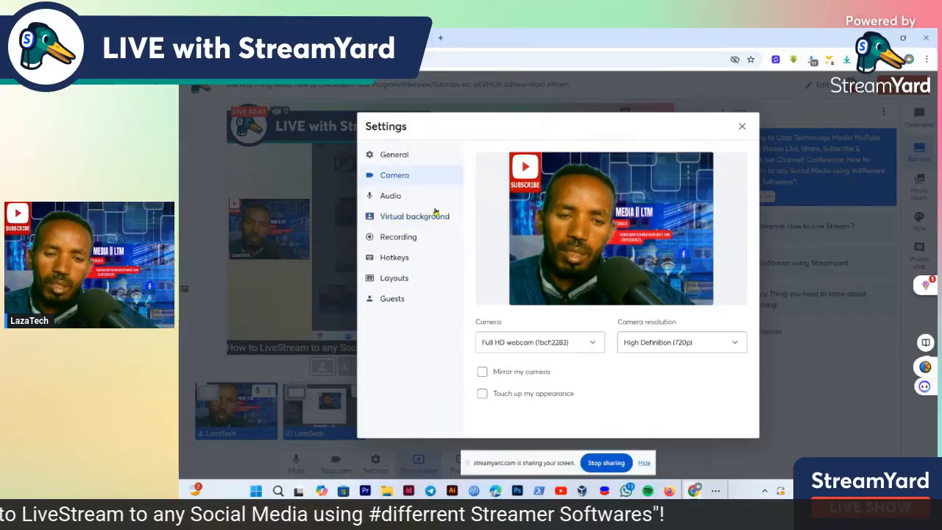
left_click(515, 374)
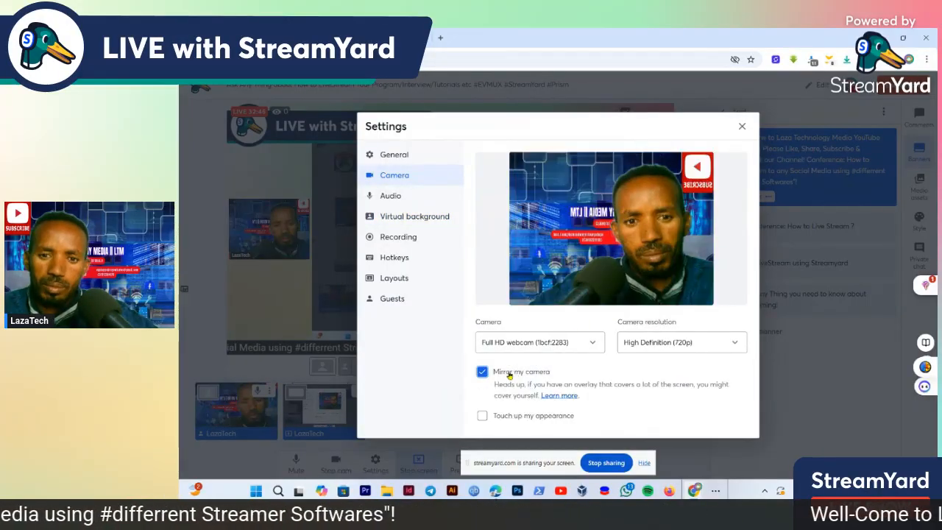
left_click(509, 374)
left_click(509, 374)
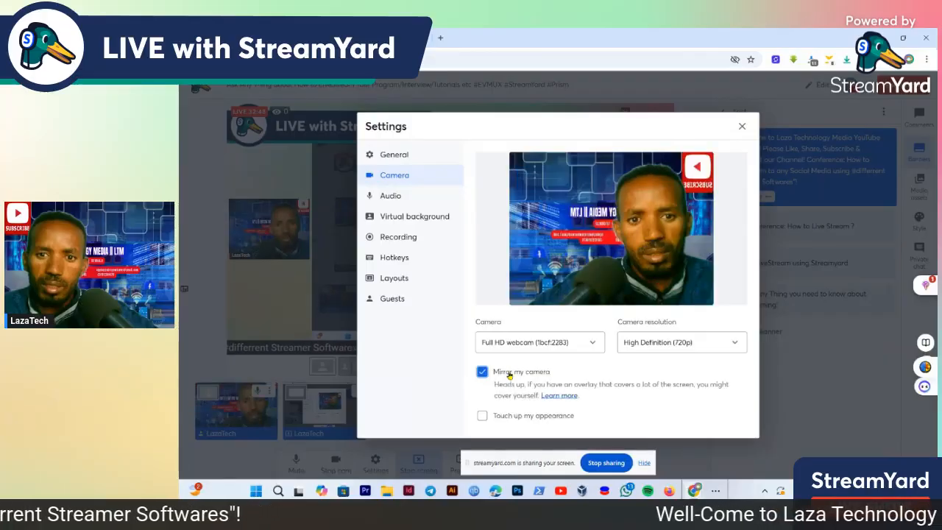
left_click(509, 374)
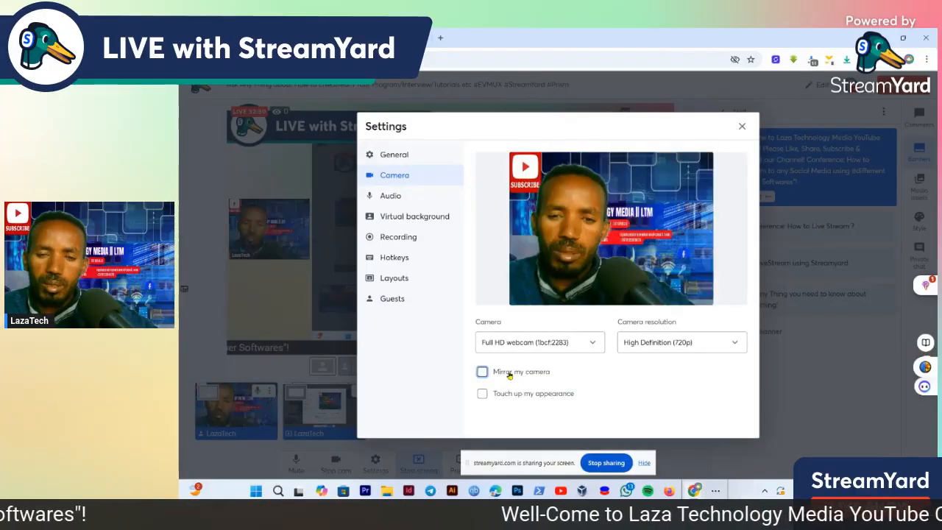
left_click(509, 374)
left_click(510, 374)
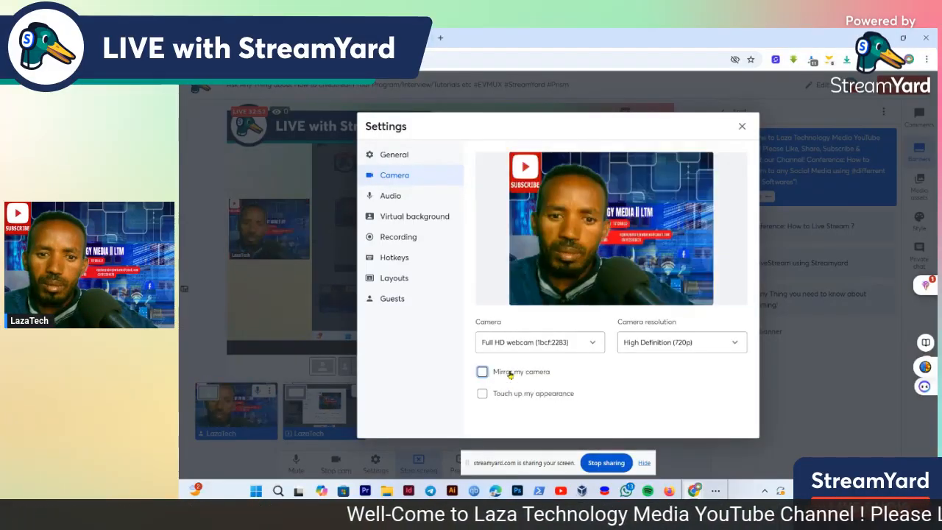
Examine the local recording settings and the full list of studio hotkeys
left_click(410, 241)
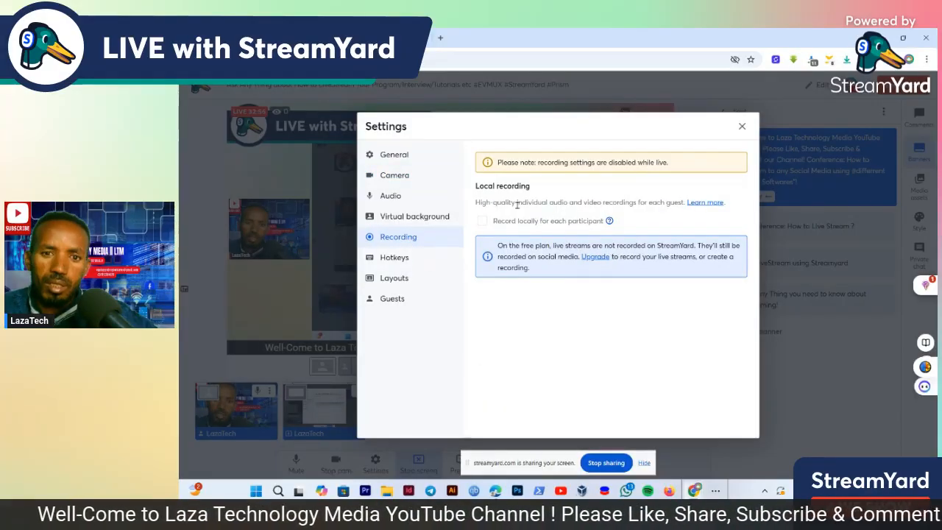
left_click(406, 261)
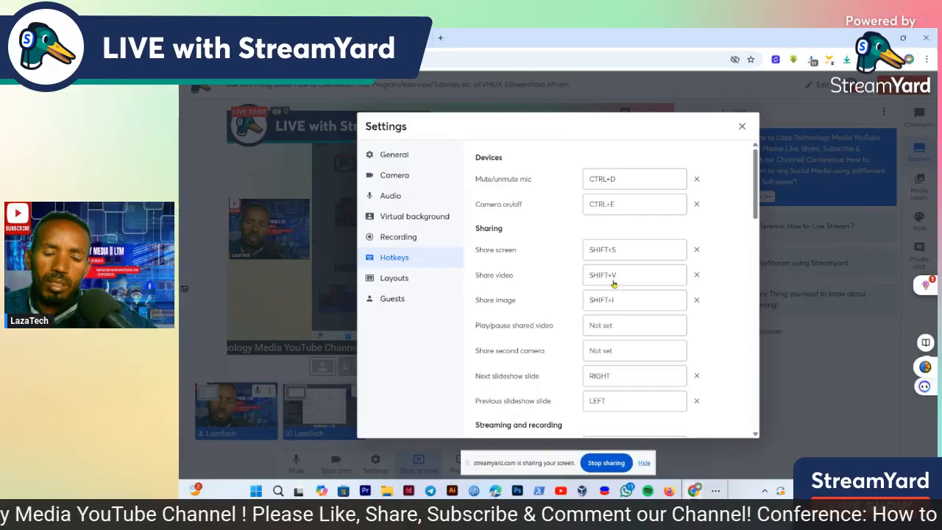
scroll(595, 346, "down", 10)
scroll(596, 350, "up", 10)
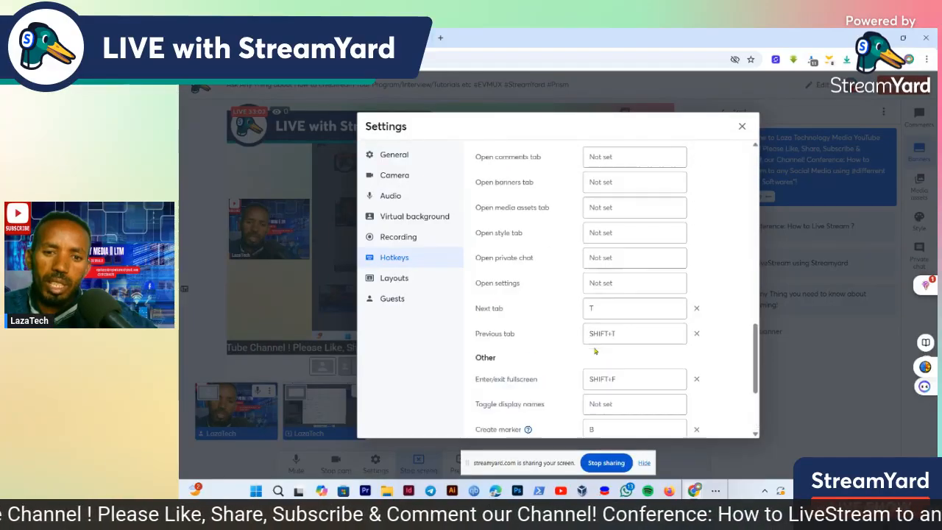
scroll(594, 352, "up", 1)
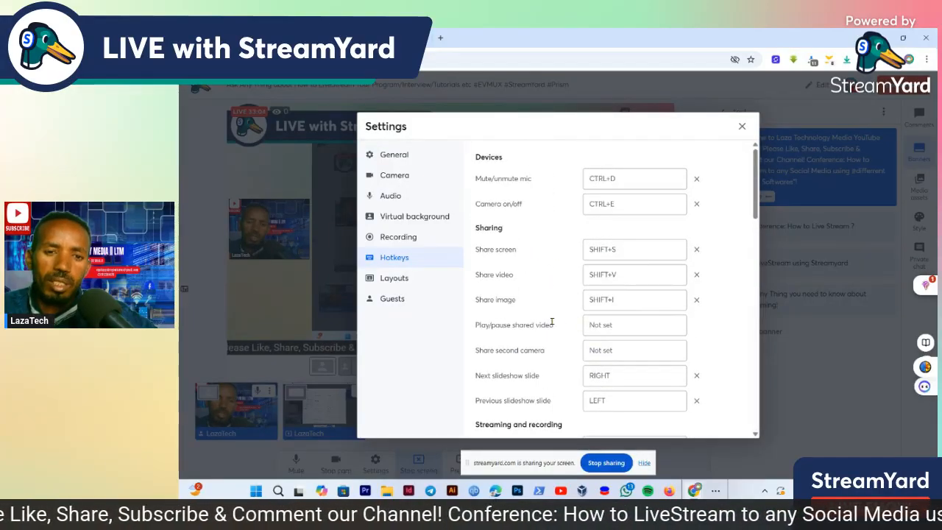
Examine the solo layout option and the list of enabled stream layouts, including the custom ones
left_click(408, 282)
scroll(573, 307, "down", 2)
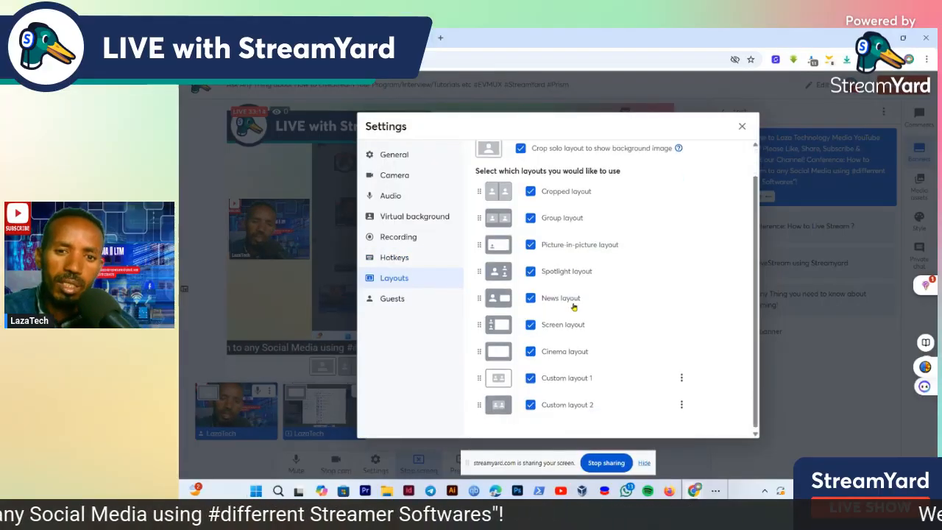
scroll(574, 309, "up", 2)
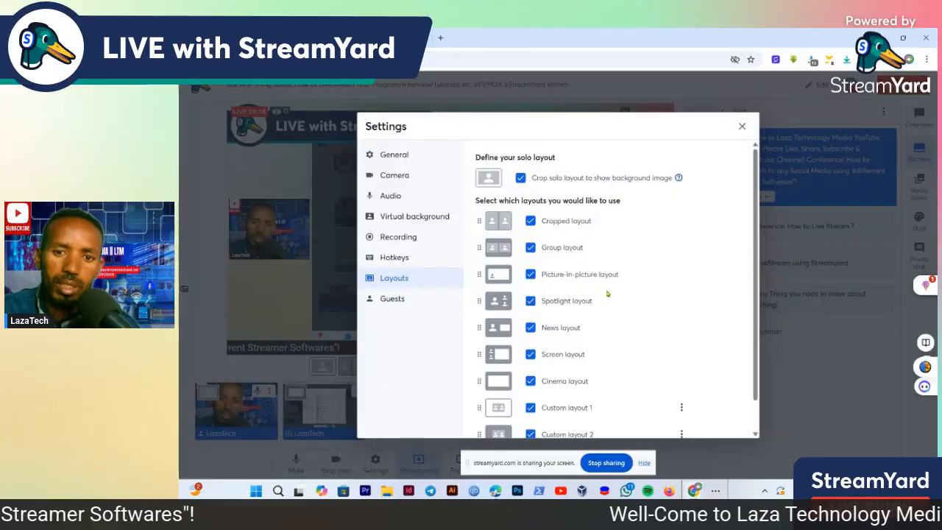
scroll(597, 322, "down", 1)
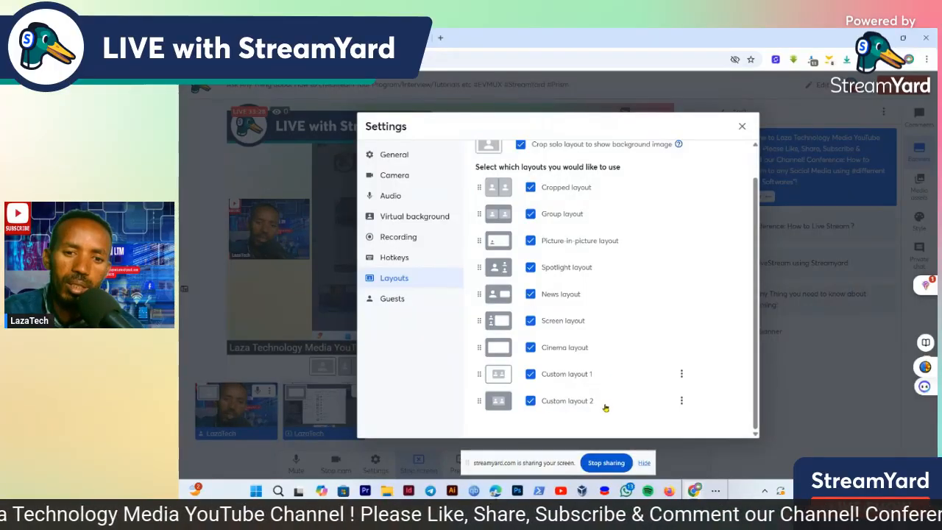
Try to allow guests to stream to their own destinations, dismiss the upgrade offer and close the settings
left_click(401, 302)
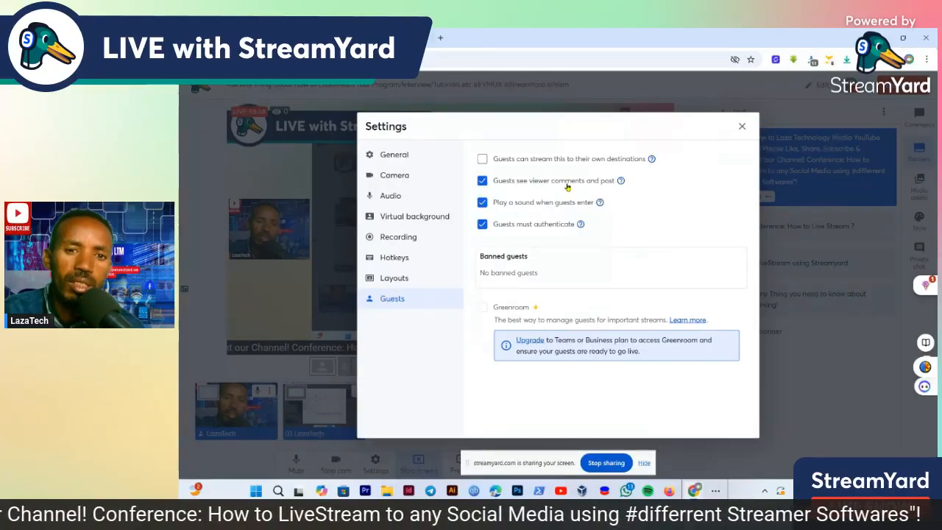
left_click(484, 159)
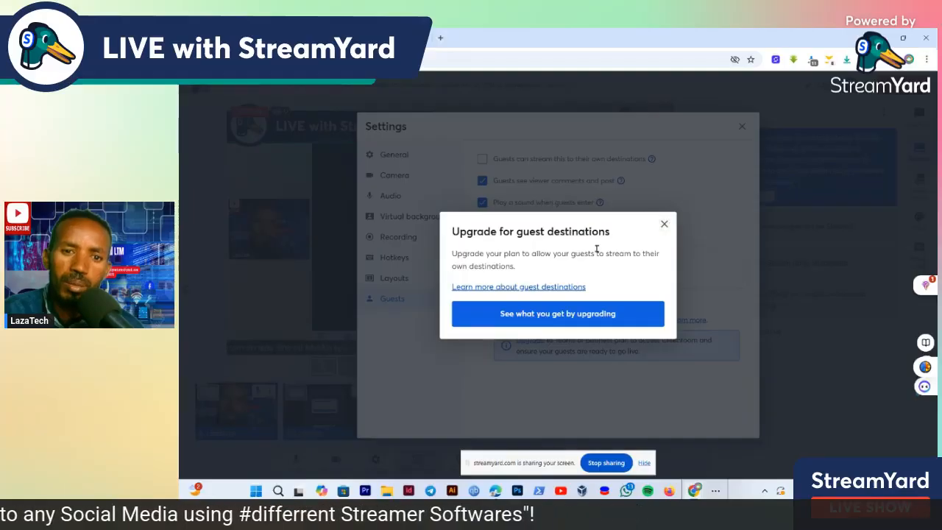
left_click(664, 223)
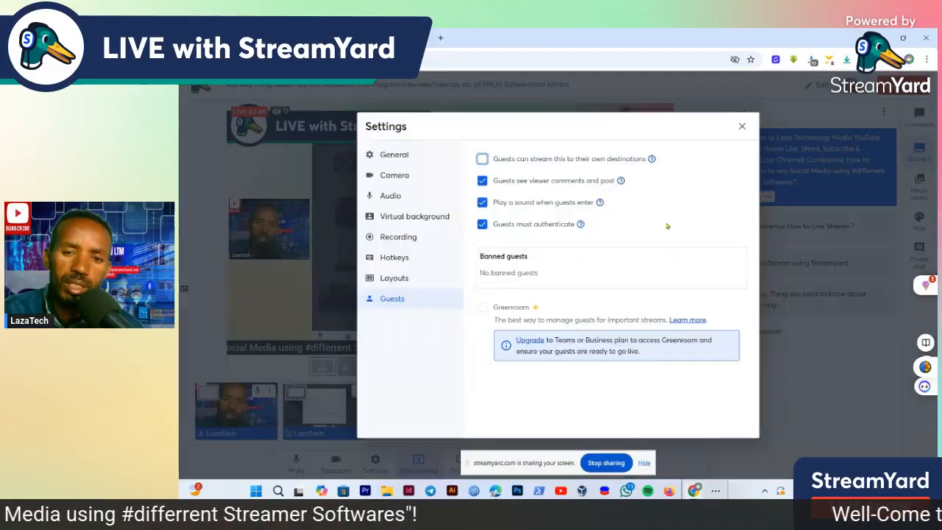
left_click(742, 128)
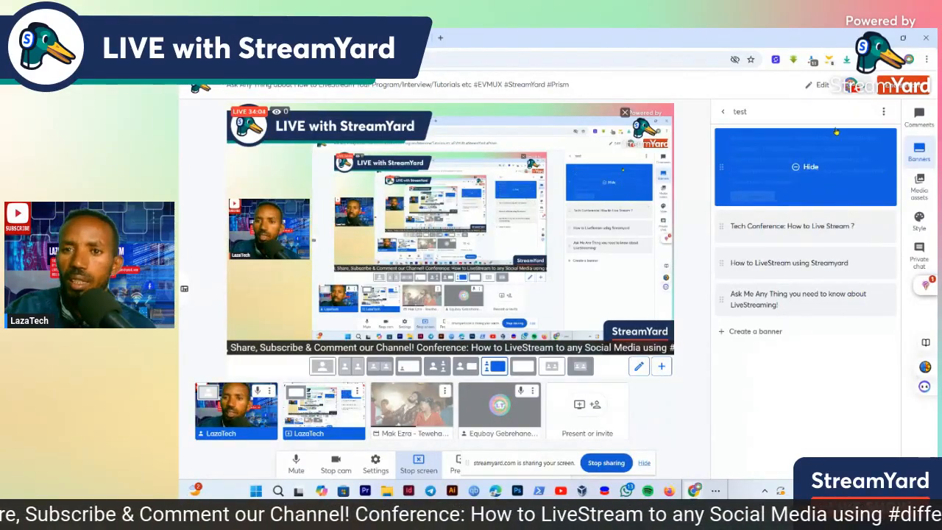
Open the live stream's details for editing and examine its title, description, privacy, schedule and thumbnail options
left_click(806, 87)
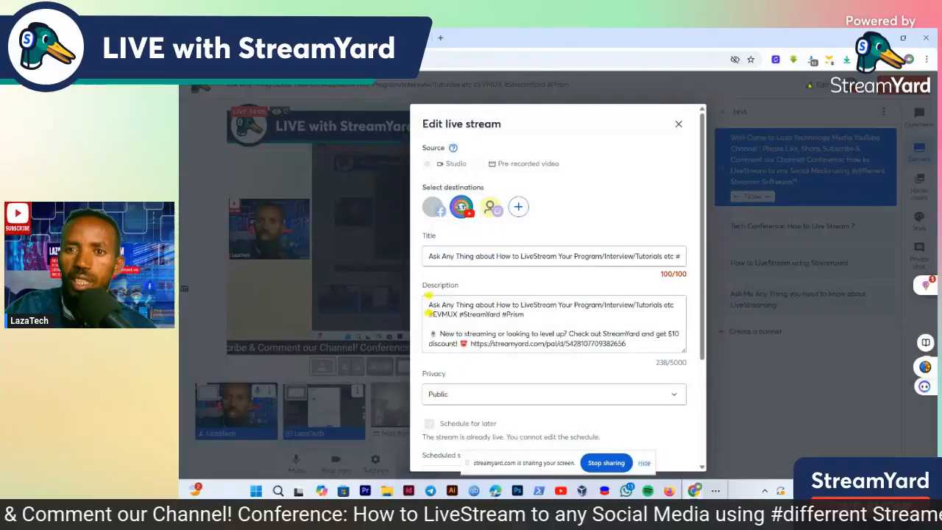
left_click(678, 123)
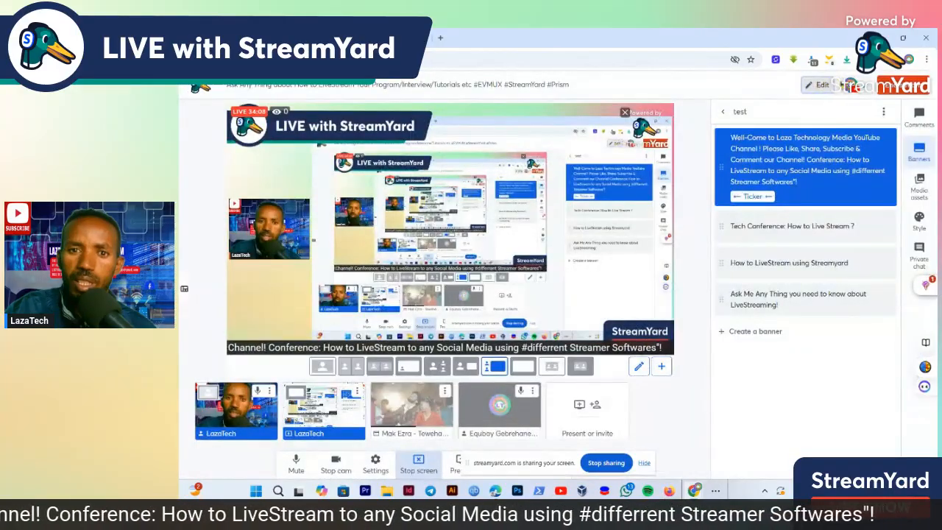
left_click(810, 86)
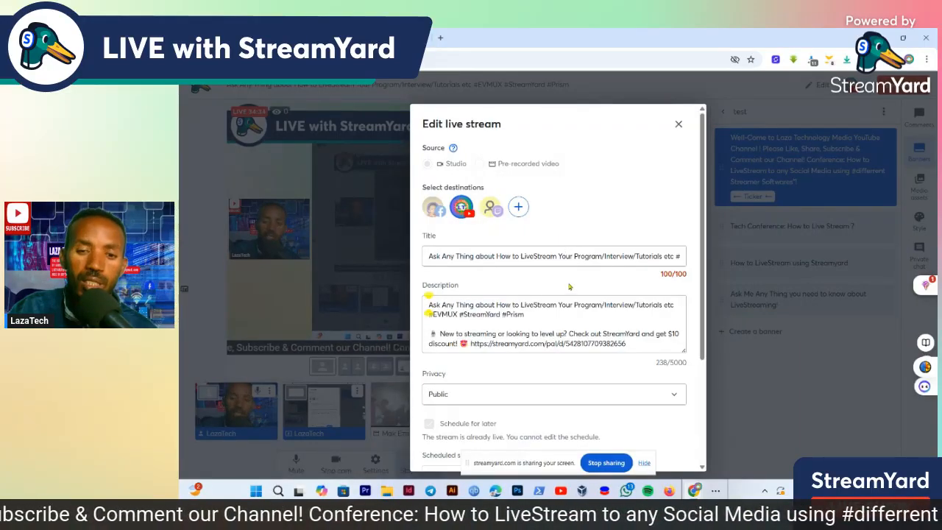
left_click(441, 255)
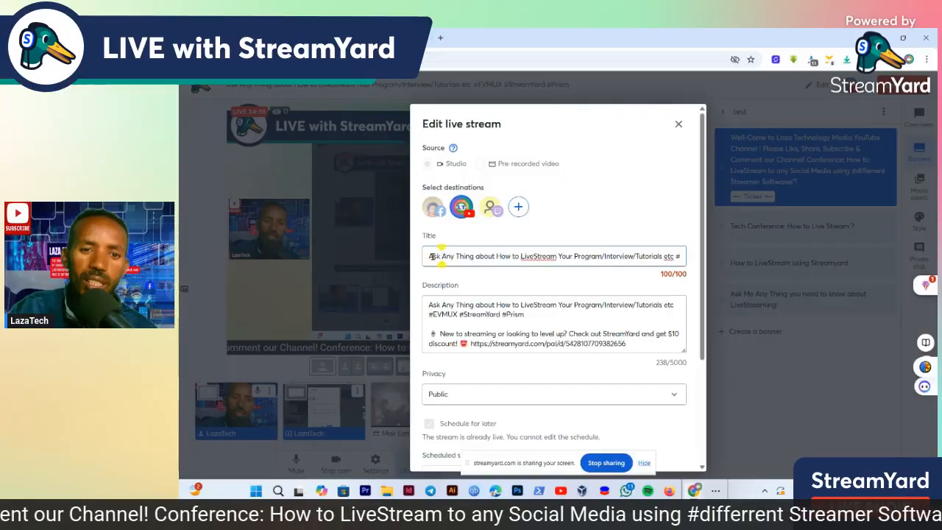
left_click_drag(432, 256, 611, 257)
double_click(491, 314)
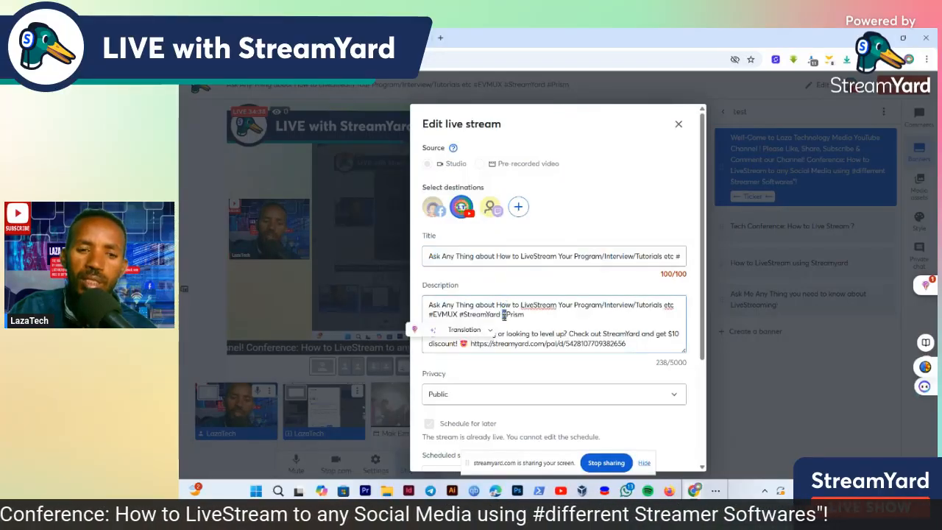
scroll(515, 311, "down", 2)
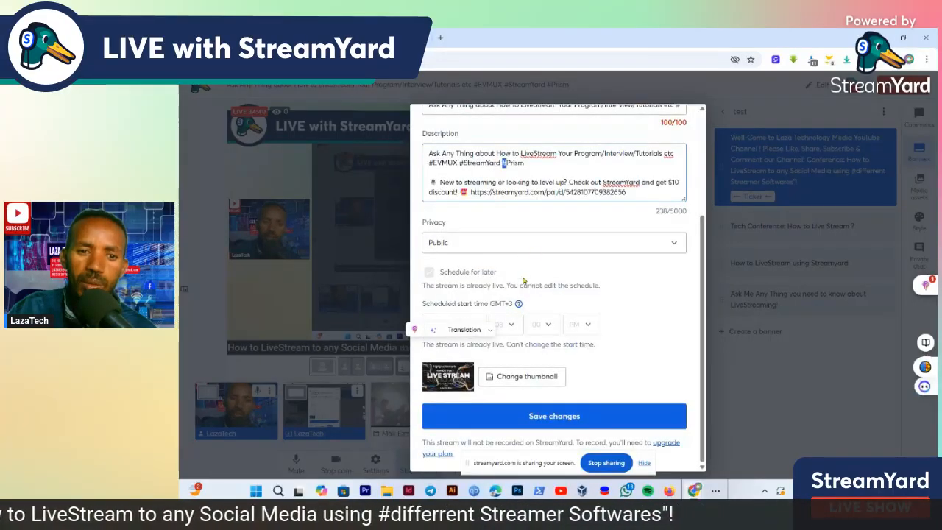